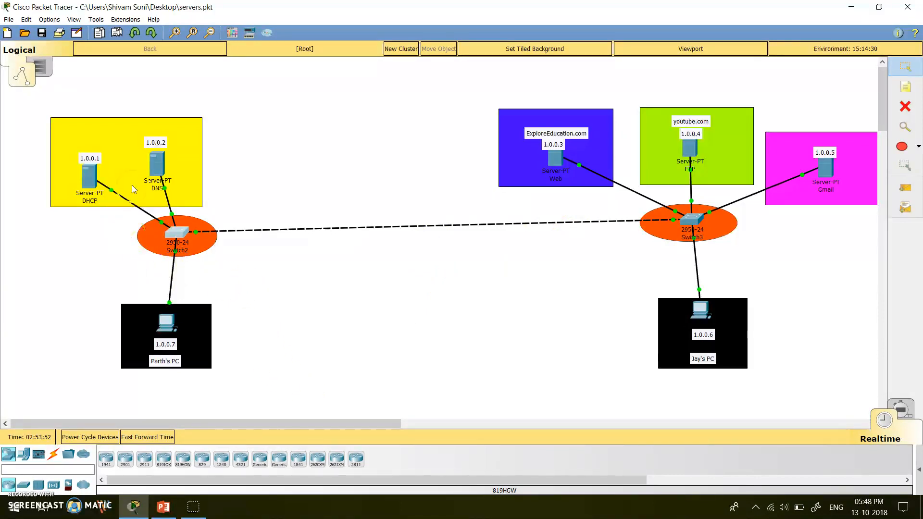
# Examine the DHCP server's global settings and its FastEthernet0 IP configuration
pyautogui.click(89, 178)
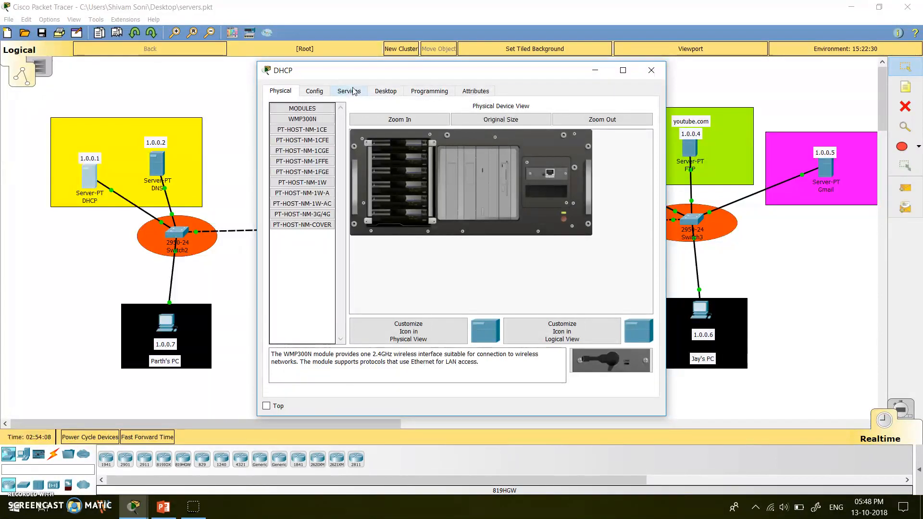
pyautogui.click(326, 91)
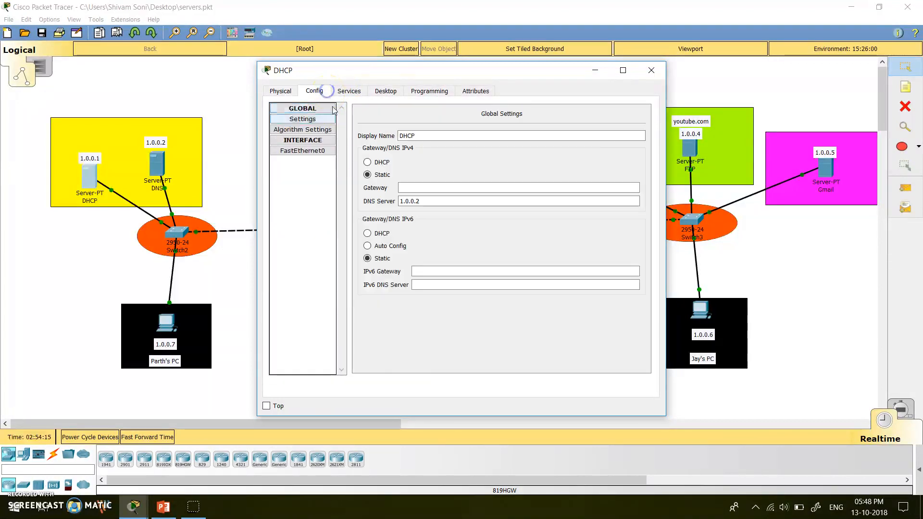
pyautogui.click(318, 152)
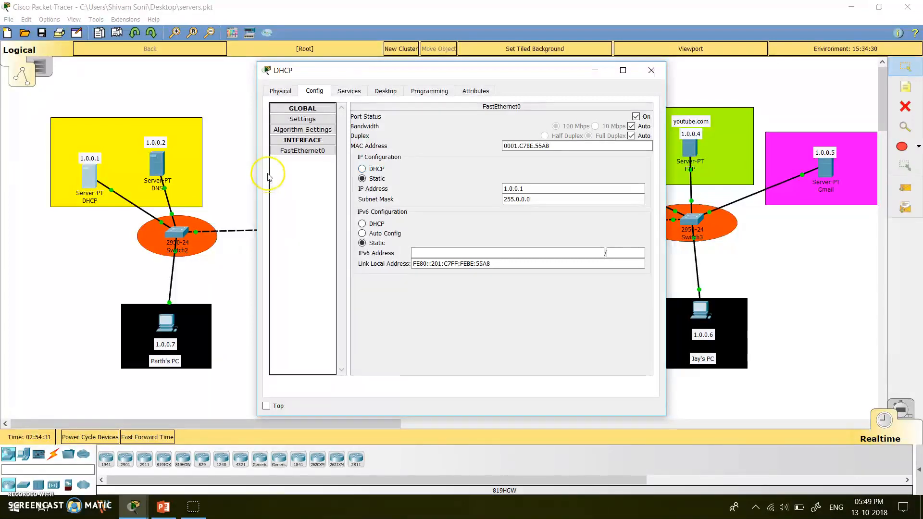
pyautogui.click(538, 188)
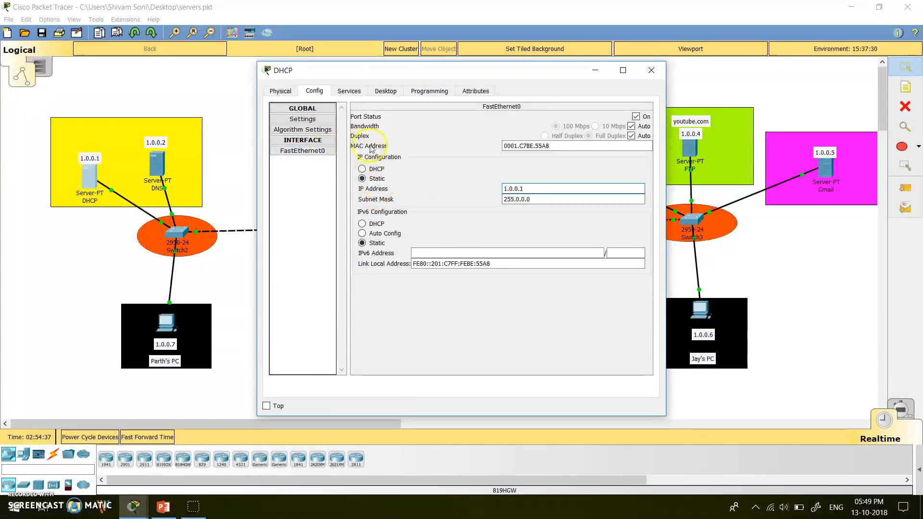
pyautogui.click(651, 70)
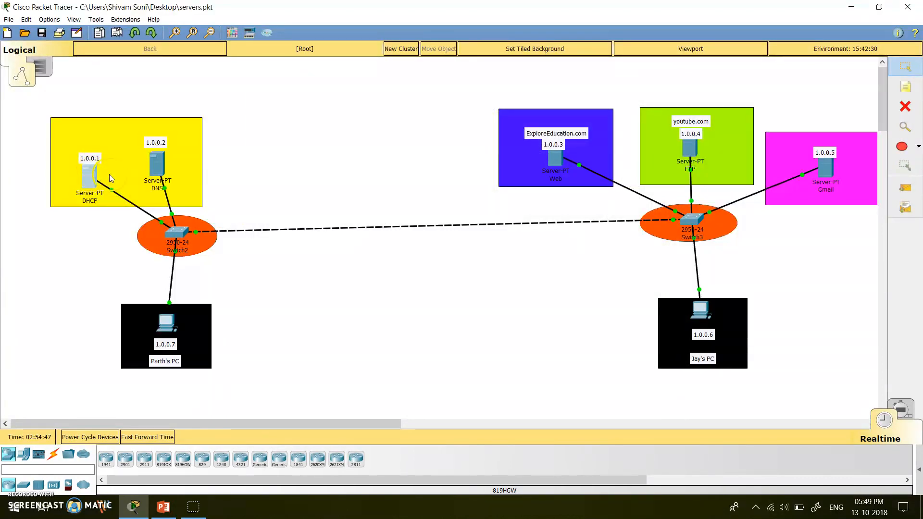
# Examine the FastEthernet0 IP configuration of the DNS server
pyautogui.click(159, 169)
pyautogui.click(315, 91)
pyautogui.click(308, 151)
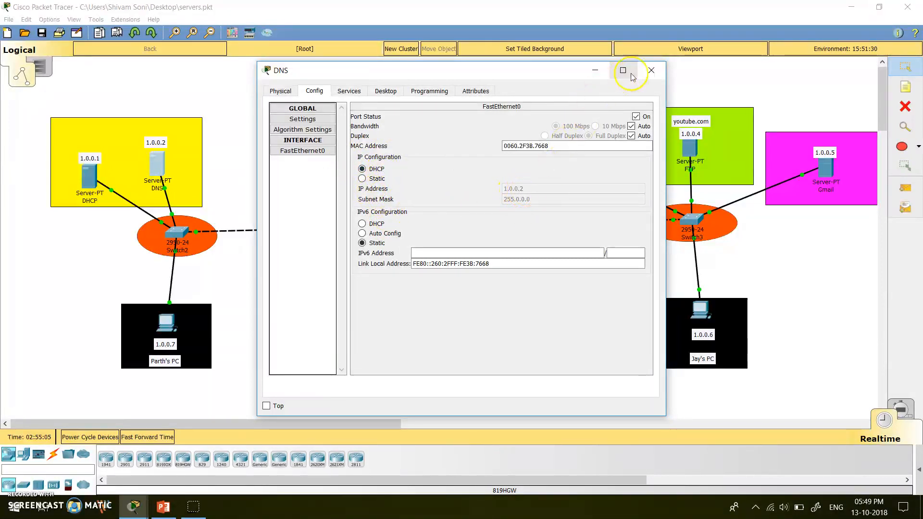
pyautogui.click(647, 71)
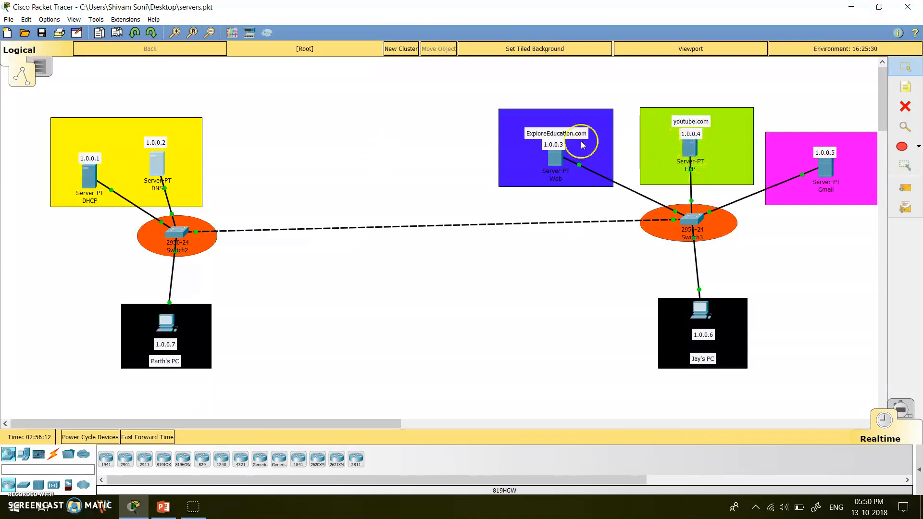
pyautogui.doubleClick(528, 136)
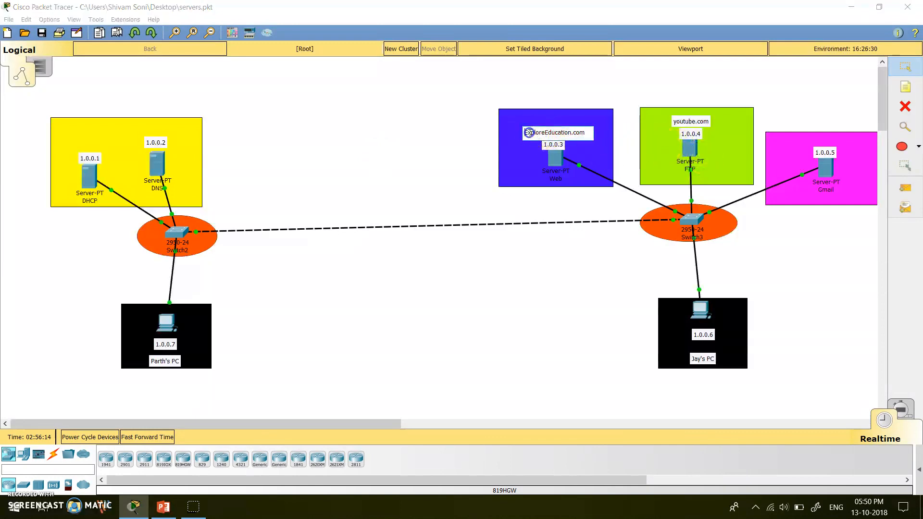
pyautogui.moveTo(526, 133); pyautogui.dragTo(574, 132)
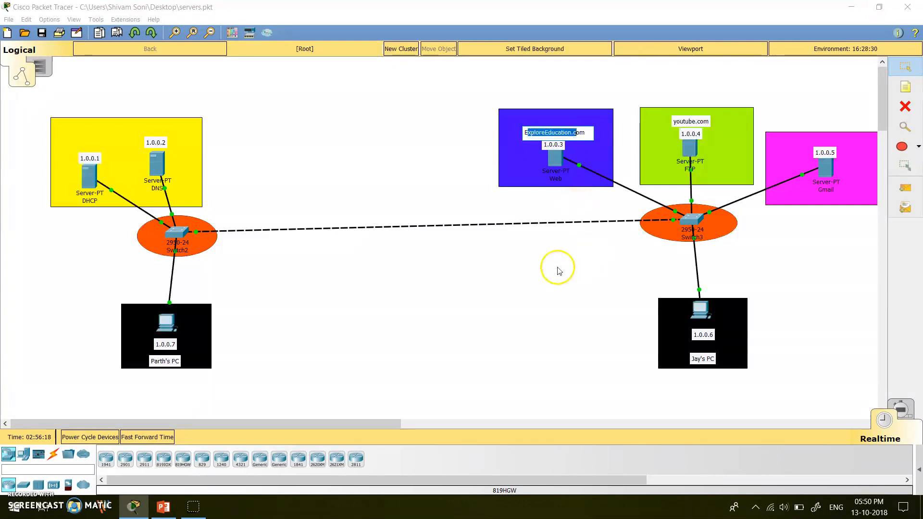
pyautogui.click(586, 278)
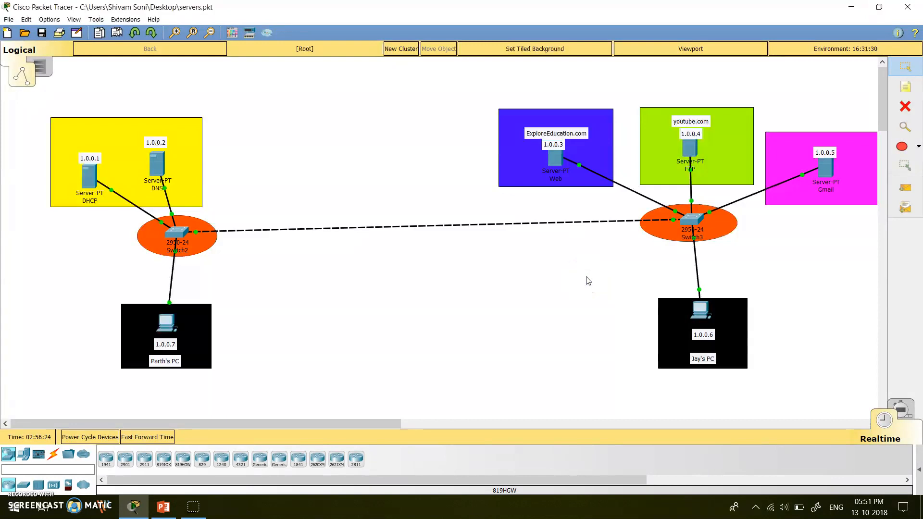
pyautogui.click(553, 137)
pyautogui.click(155, 179)
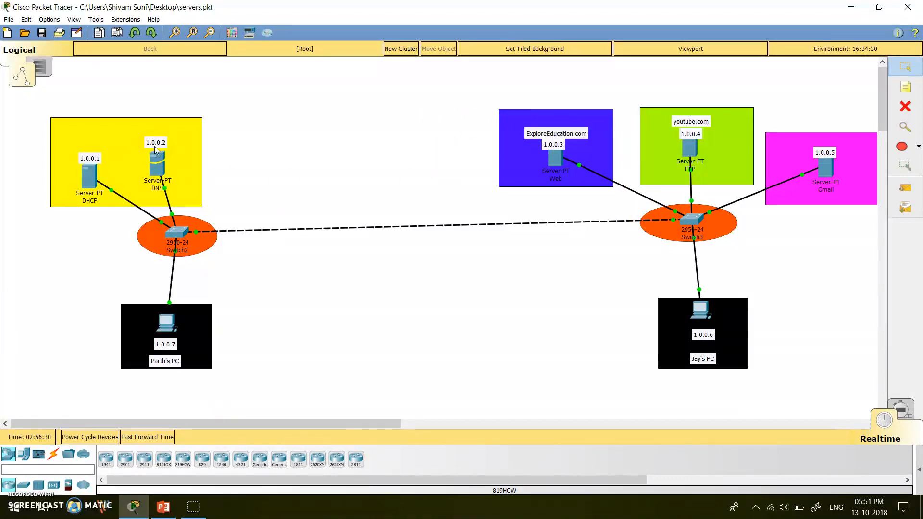
pyautogui.click(161, 171)
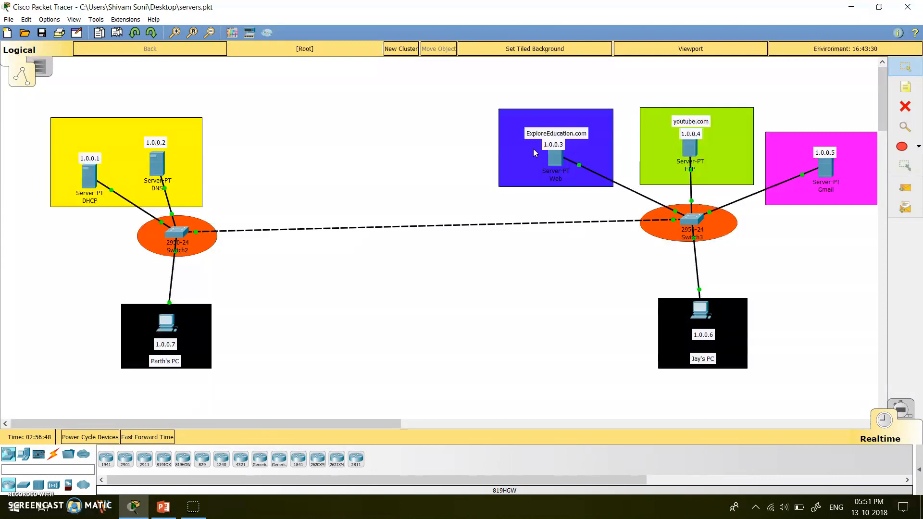
# Check the DNS server's interface settings and its DNS service record for exploreeducation.com
pyautogui.click(157, 165)
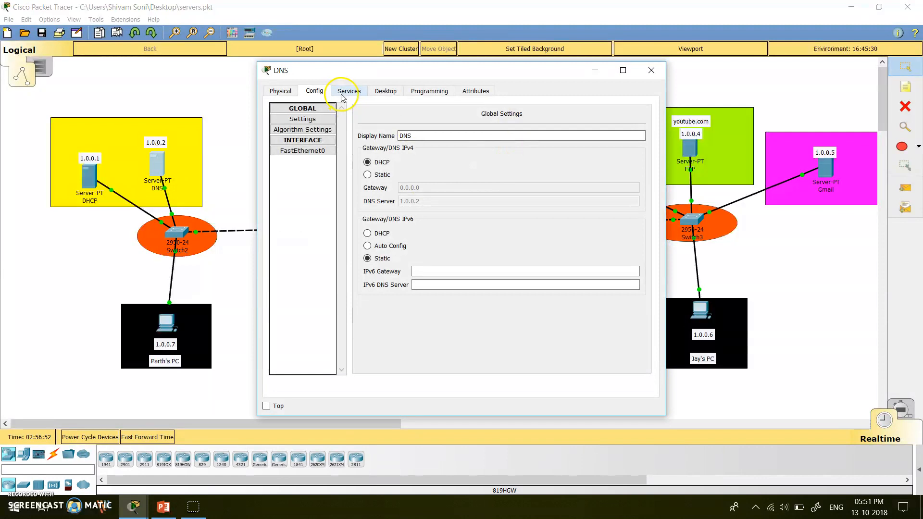
pyautogui.click(316, 152)
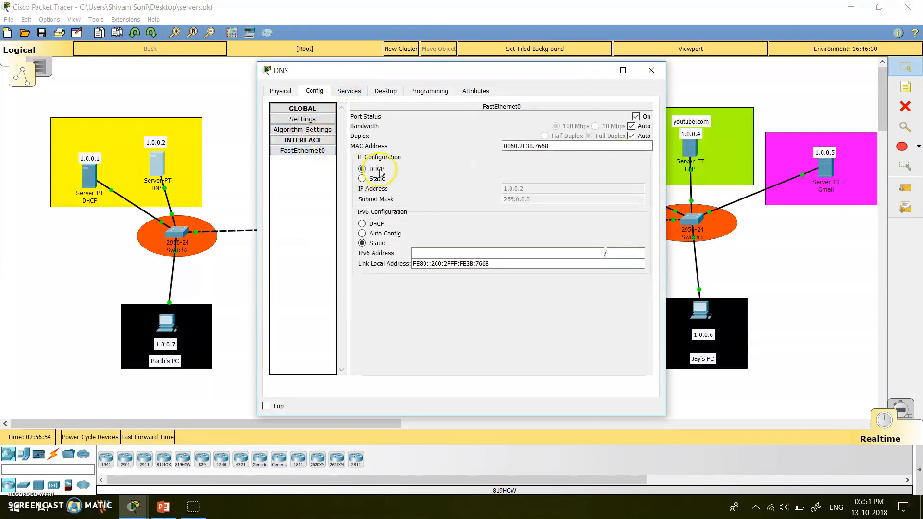
pyautogui.click(386, 91)
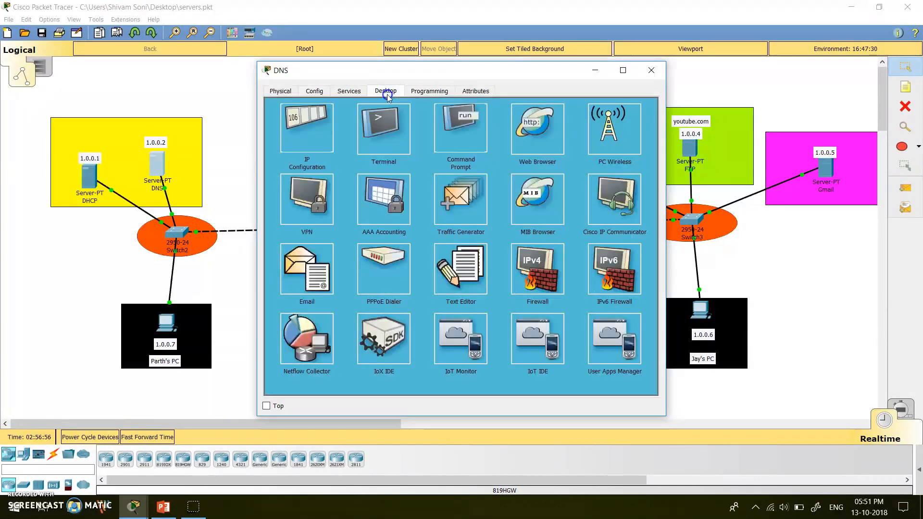
pyautogui.click(348, 91)
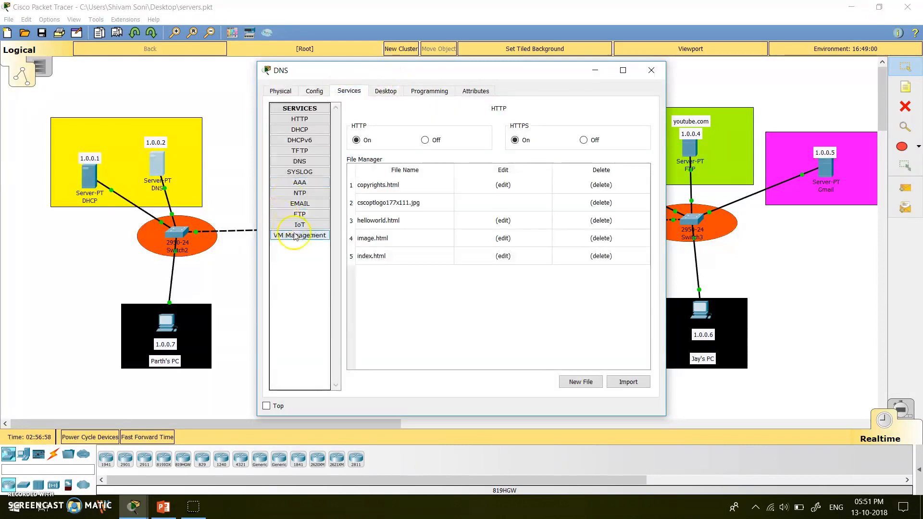
pyautogui.click(301, 163)
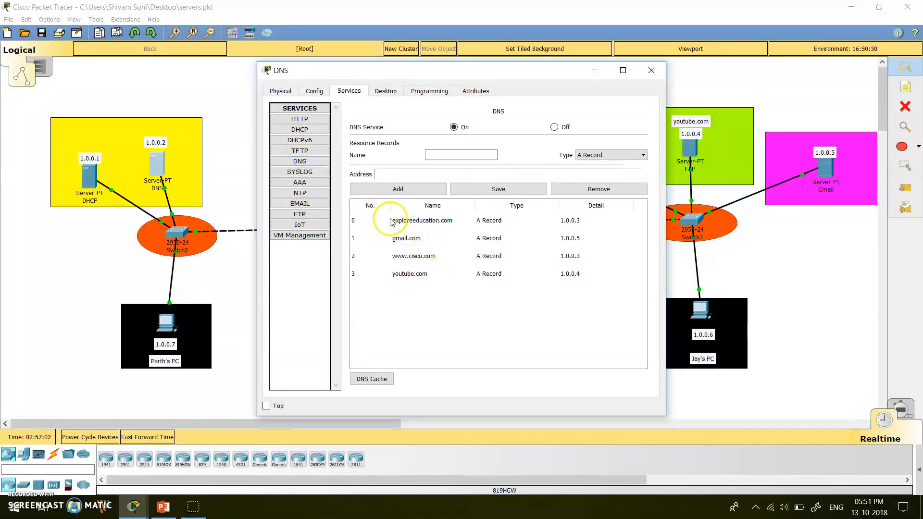
pyautogui.click(419, 222)
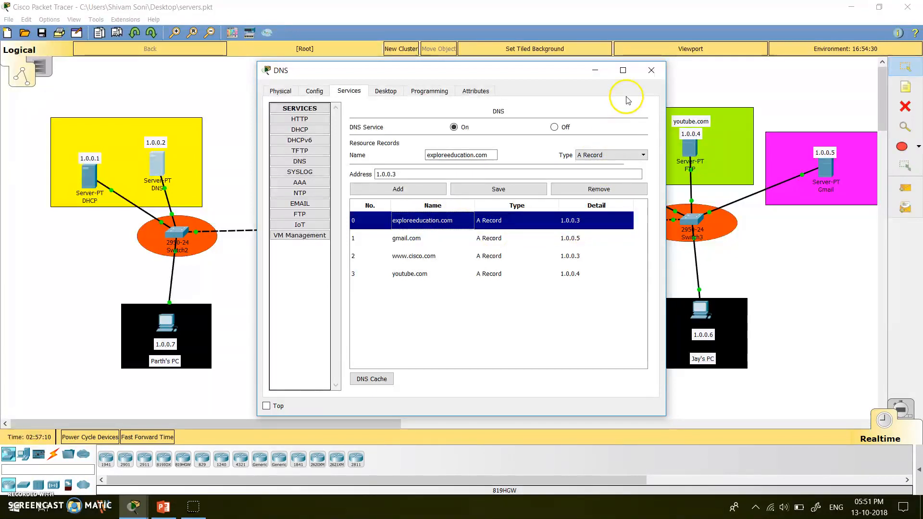
pyautogui.click(652, 70)
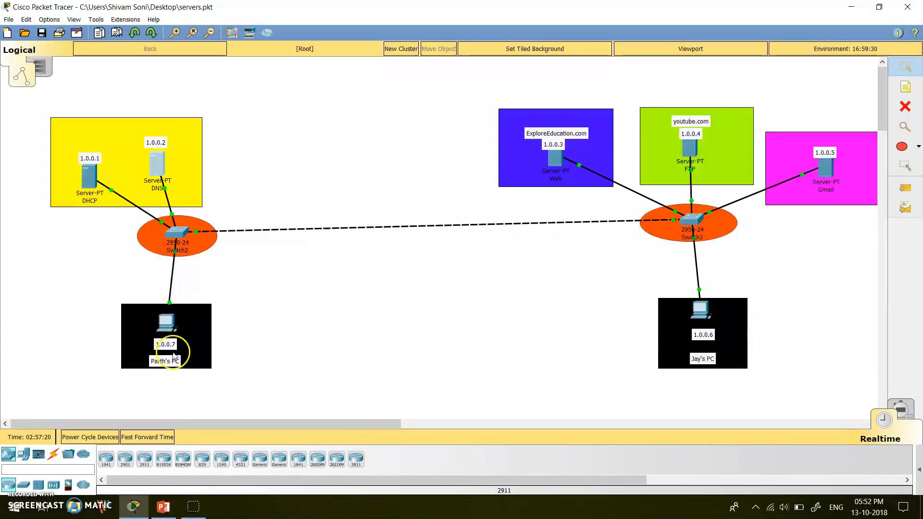
# Switch to the PowerPoint presentation and review the slides from Objective through Real Life Application to Advantage
pyautogui.click(164, 507)
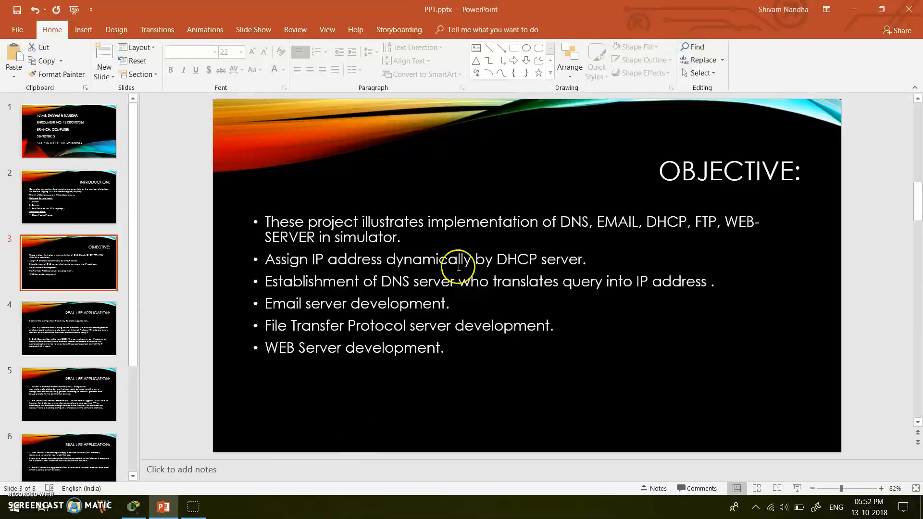
pyautogui.scroll(-1, 476, 234)
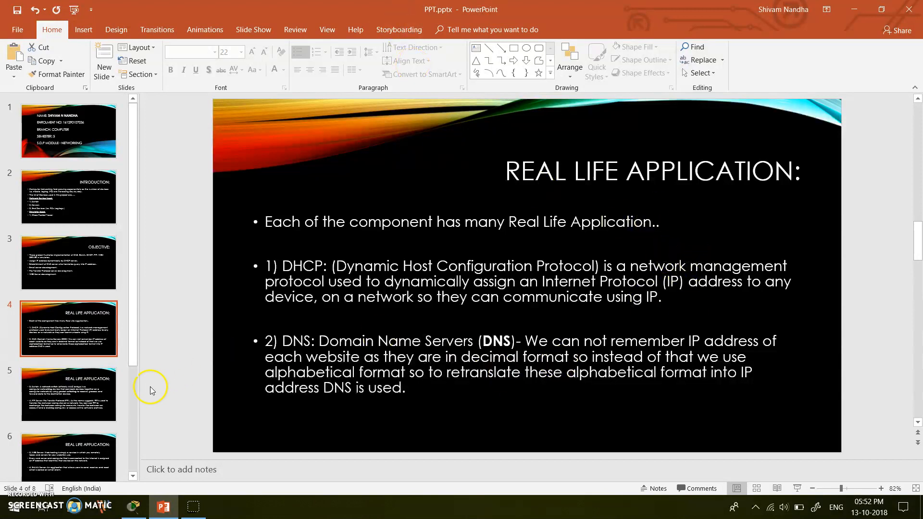
pyautogui.click(87, 400)
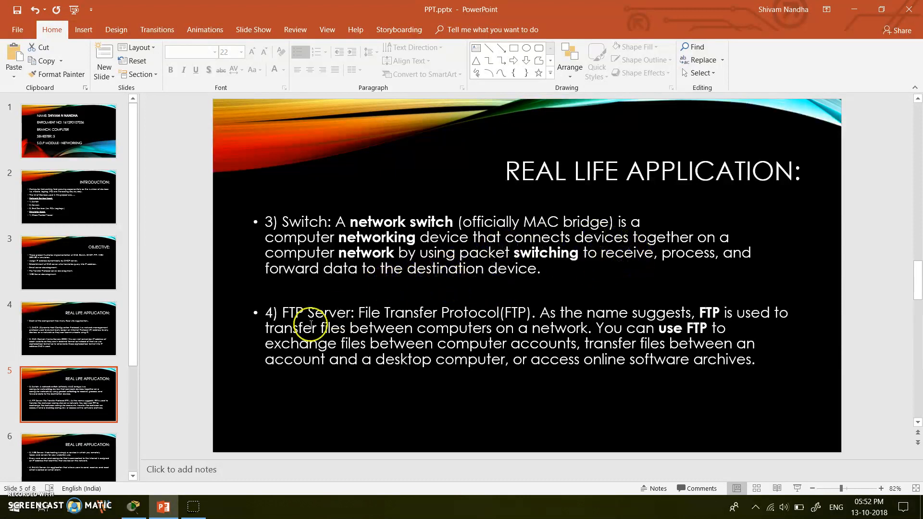
pyautogui.moveTo(132, 324); pyautogui.dragTo(132, 402)
pyautogui.click(89, 375)
pyautogui.moveTo(130, 360); pyautogui.dragTo(141, 420)
pyautogui.click(71, 365)
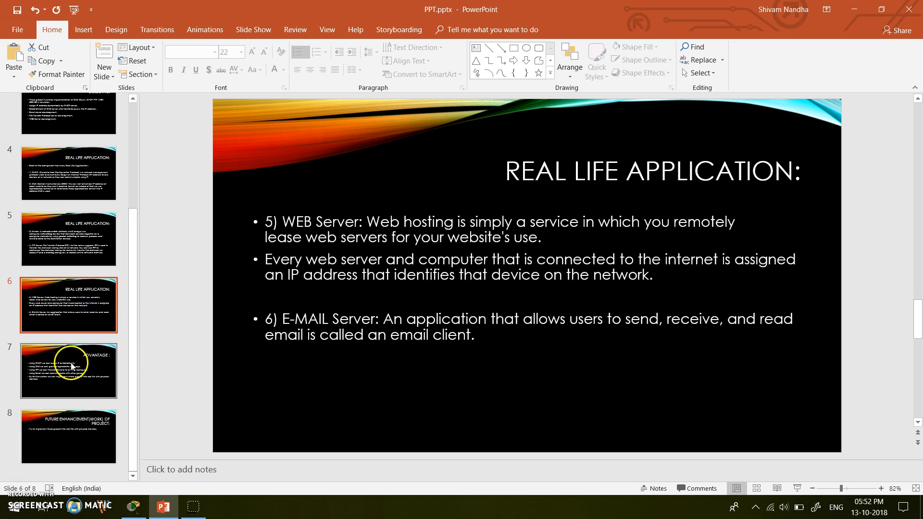
pyautogui.click(524, 353)
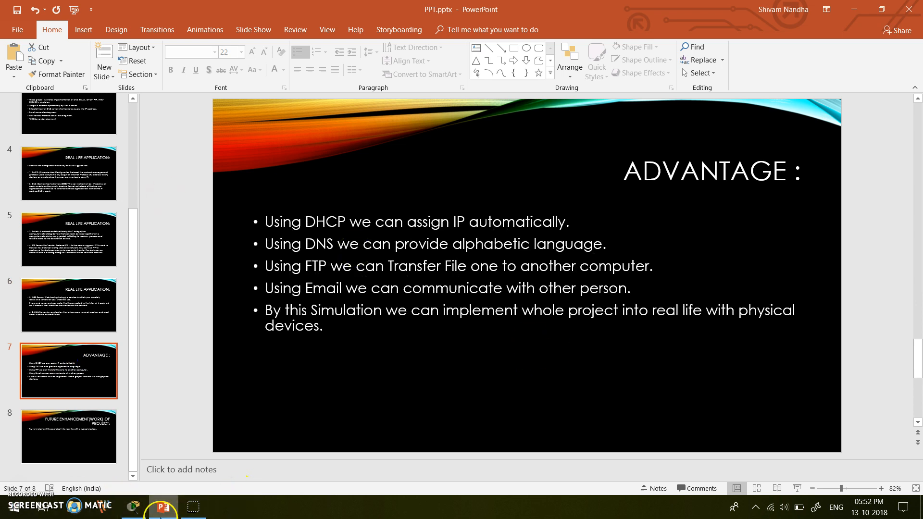
# Switch back to Packet Tracer and examine the Web server's HTTP service and its file list
pyautogui.click(134, 507)
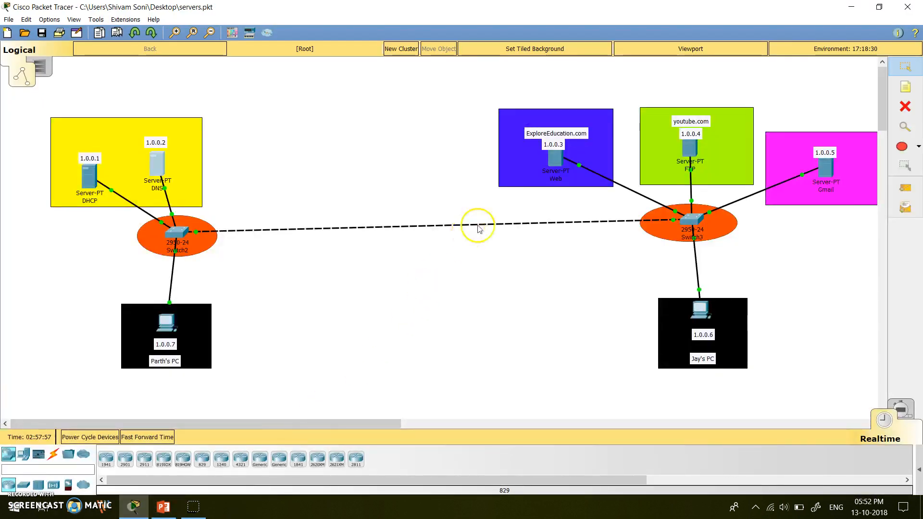
pyautogui.click(550, 163)
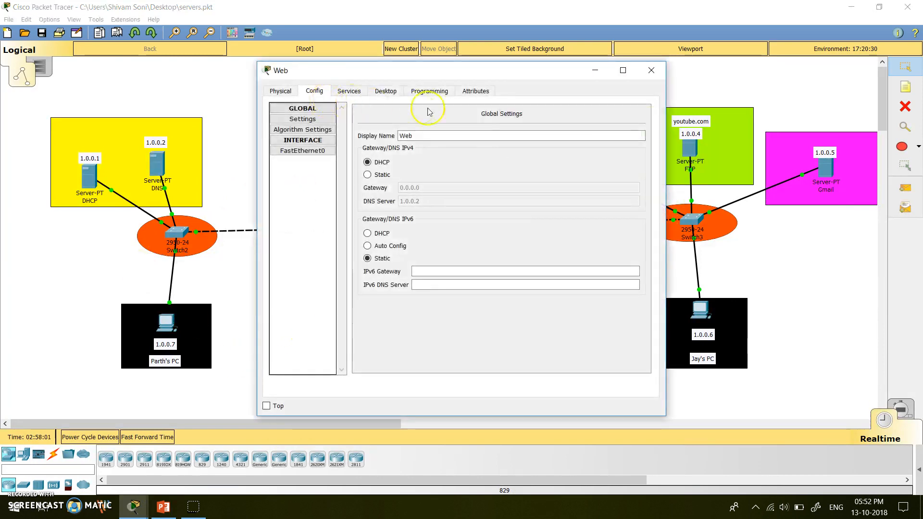
pyautogui.click(349, 91)
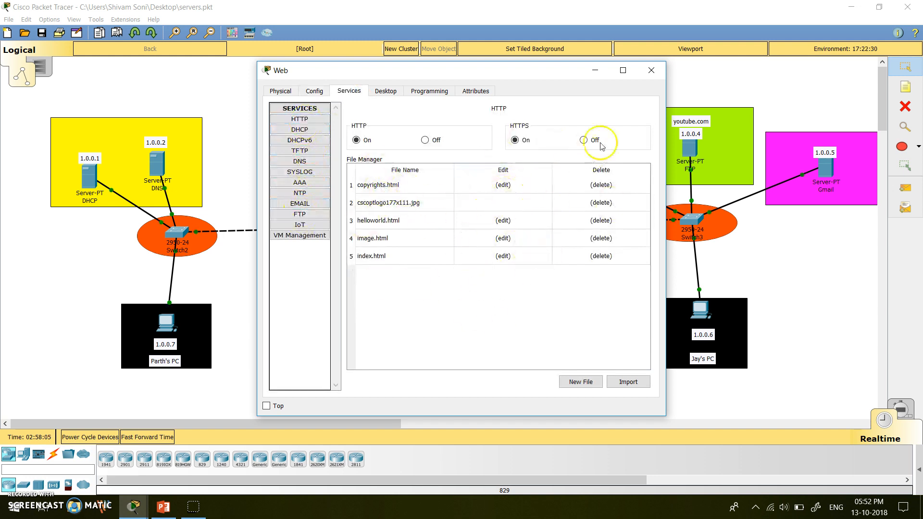
pyautogui.click(651, 70)
# Load exploreeducation.com in the web browser of the 1.0.0.7 PC to test the web server
pyautogui.click(176, 334)
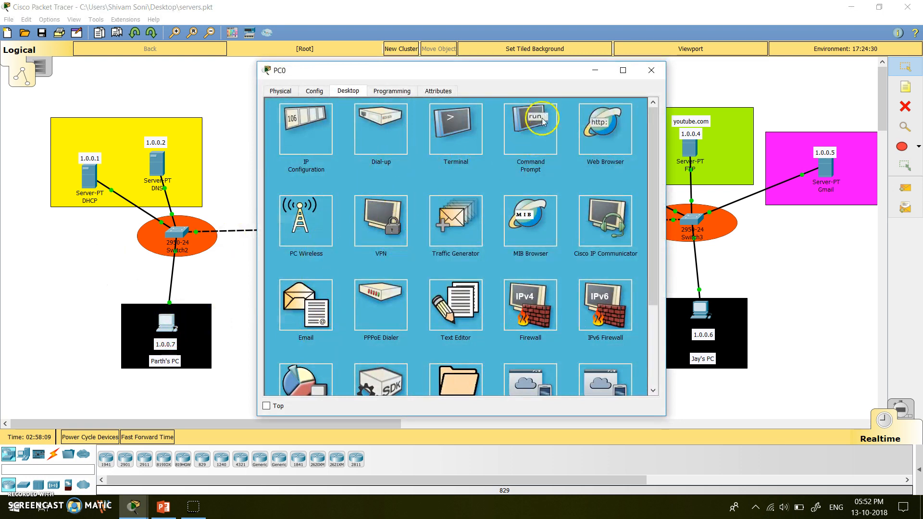
pyautogui.click(582, 136)
pyautogui.click(353, 123)
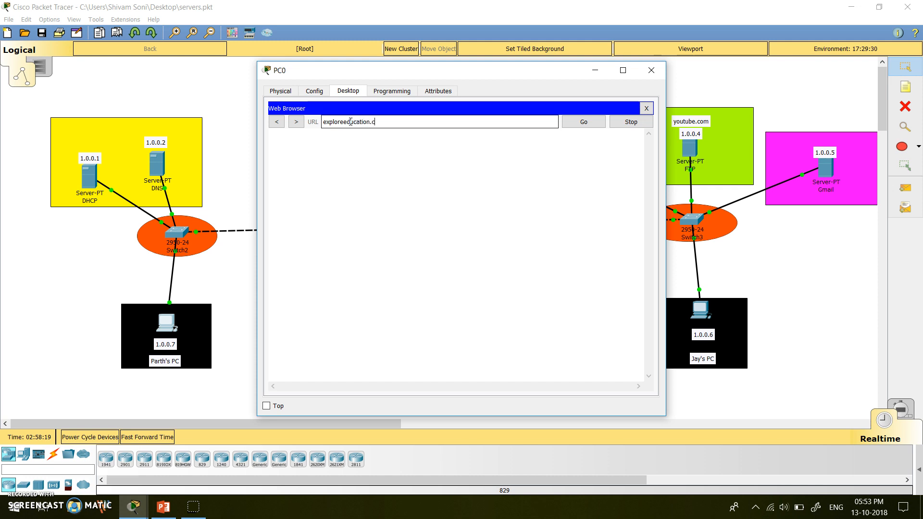
pyautogui.click(583, 120)
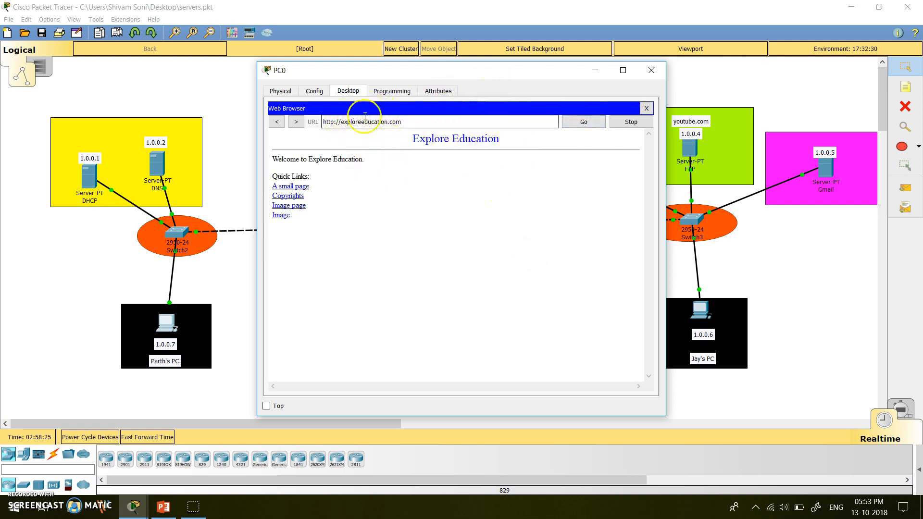
pyautogui.moveTo(411, 138); pyautogui.dragTo(495, 129)
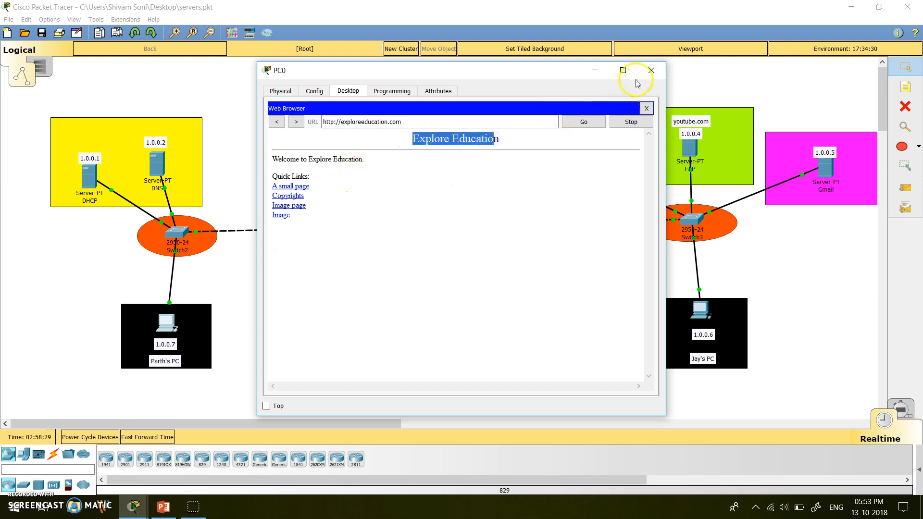
pyautogui.click(651, 70)
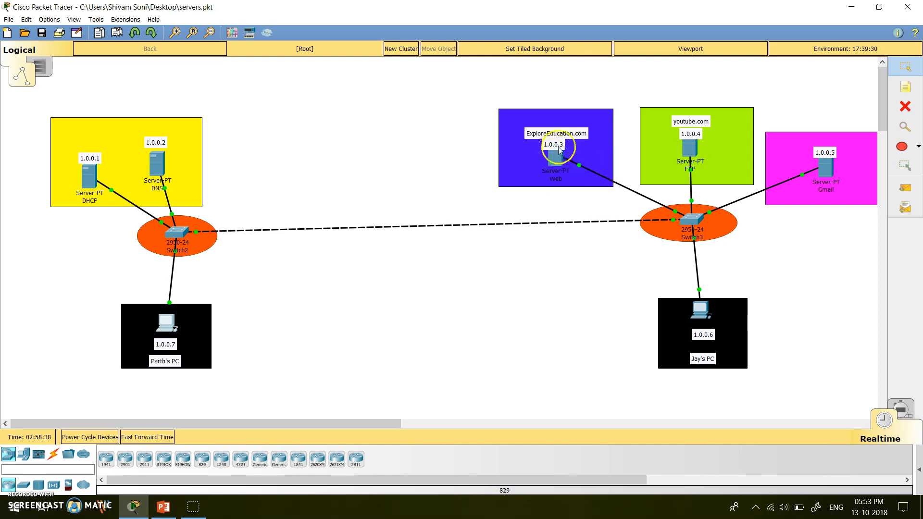
# Inspect the FTP server's global settings and its port and address summary
pyautogui.click(695, 158)
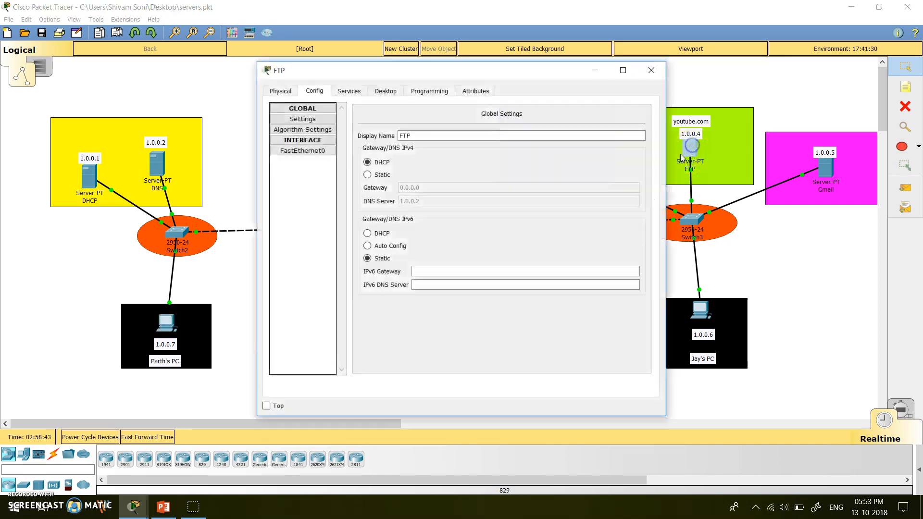
pyautogui.click(651, 70)
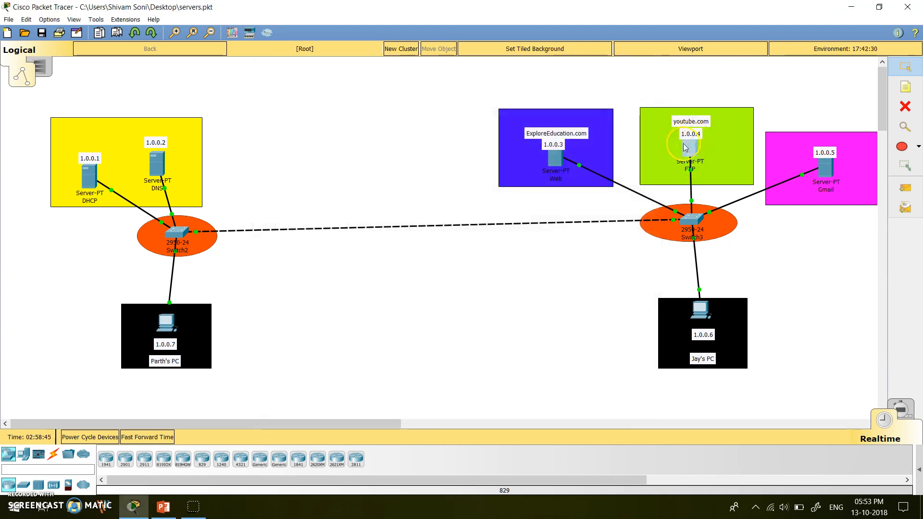
pyautogui.moveTo(686, 146)
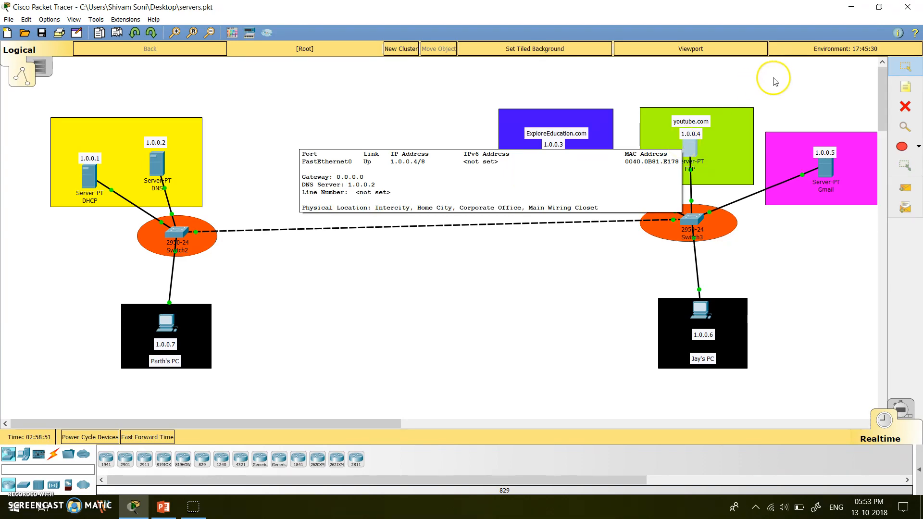
# Inspect the FTP server's FTP service and its user accounts with their permissions
pyautogui.click(694, 150)
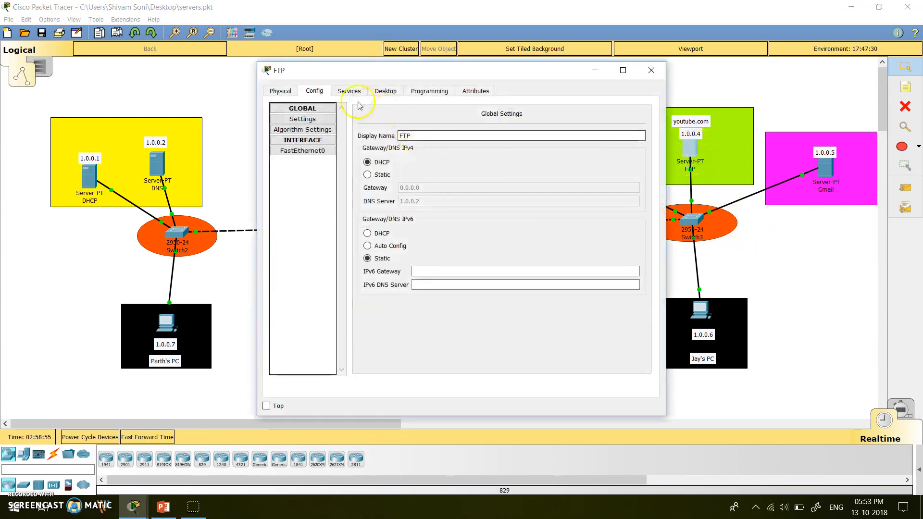
pyautogui.click(349, 90)
pyautogui.click(298, 214)
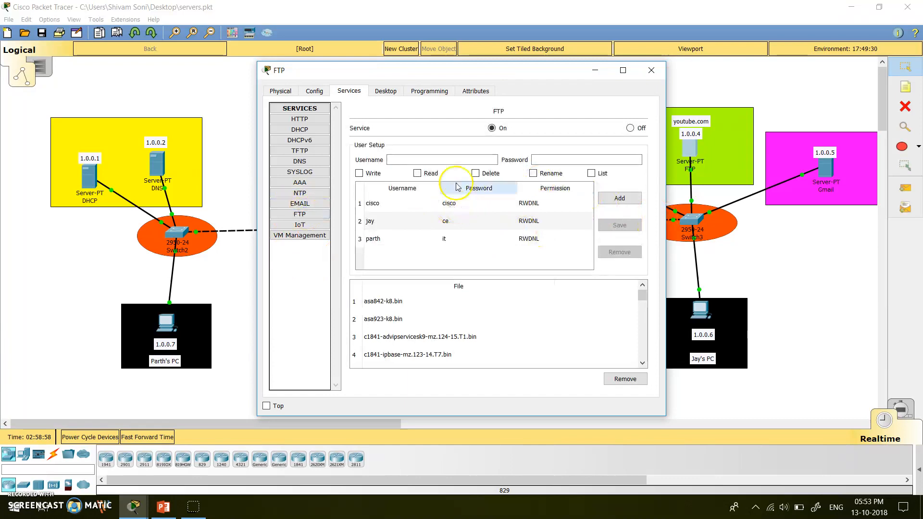
pyautogui.click(372, 241)
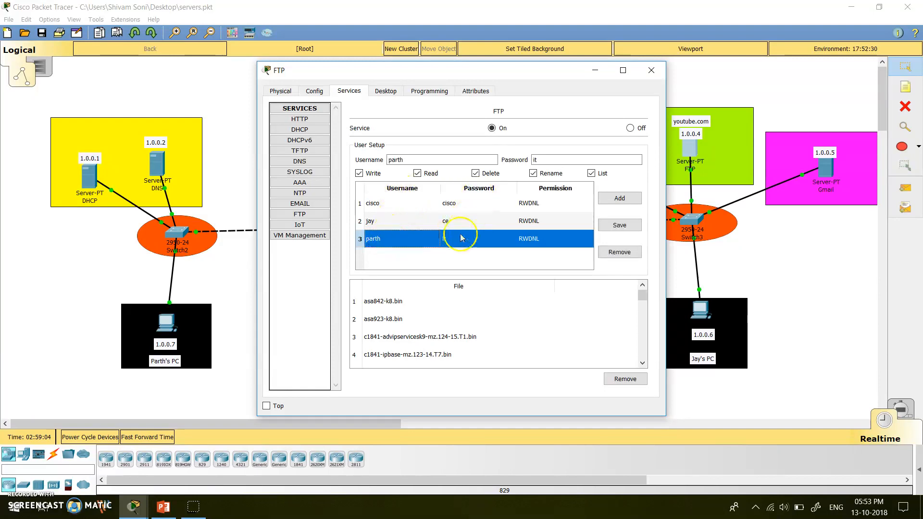
pyautogui.click(651, 70)
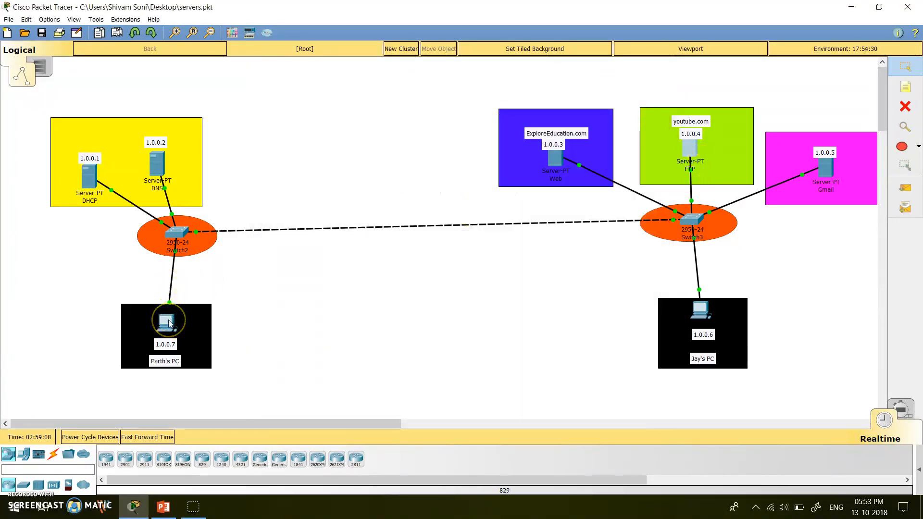
# Run ftp youtube.com from the 1.0.0.7 PC's command prompt and log in with the FTP username and password
pyautogui.click(168, 321)
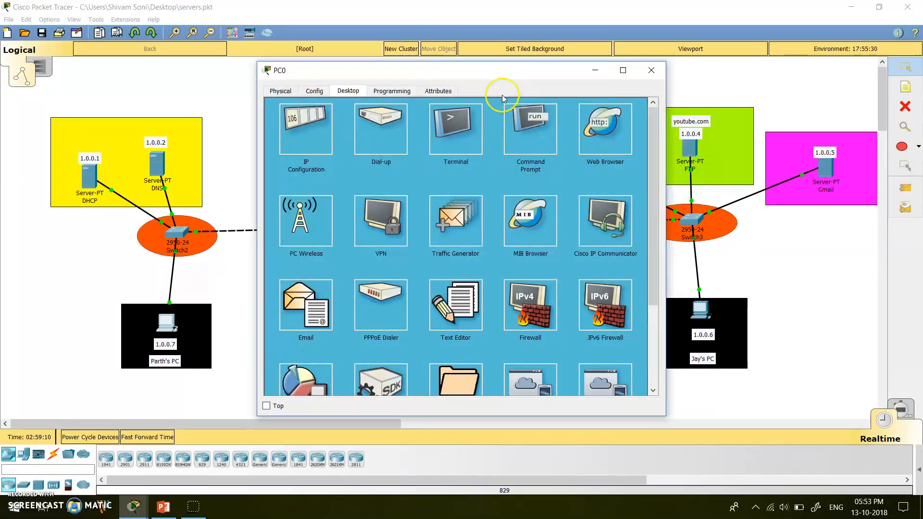
pyautogui.click(531, 153)
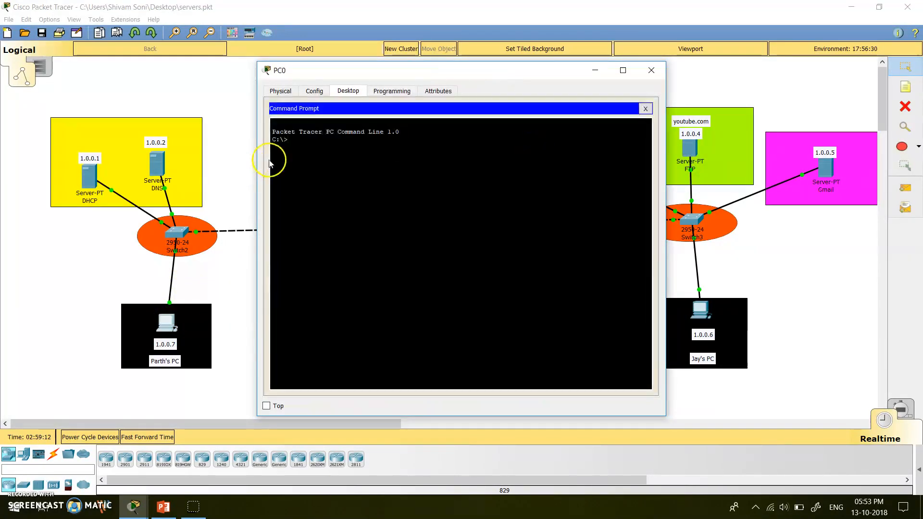
pyautogui.write('ftp youtu')
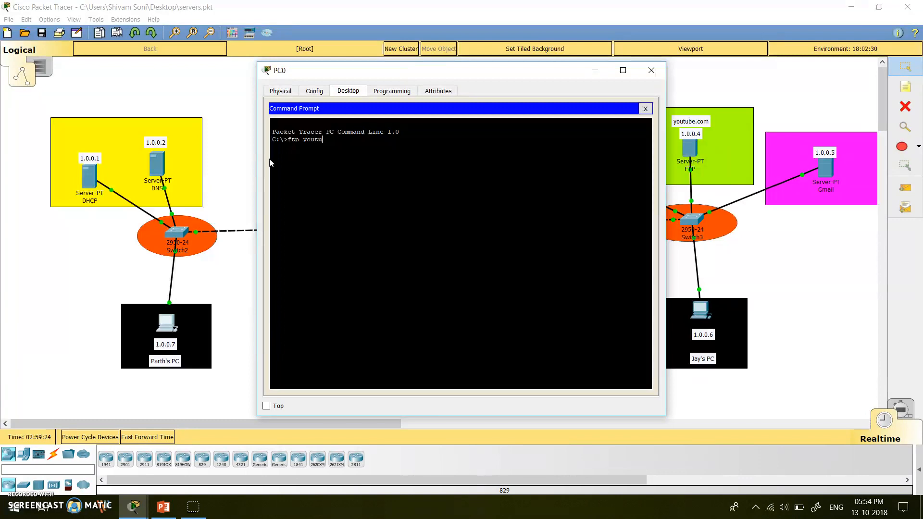
pyautogui.write('.com')
pyautogui.press('Return')
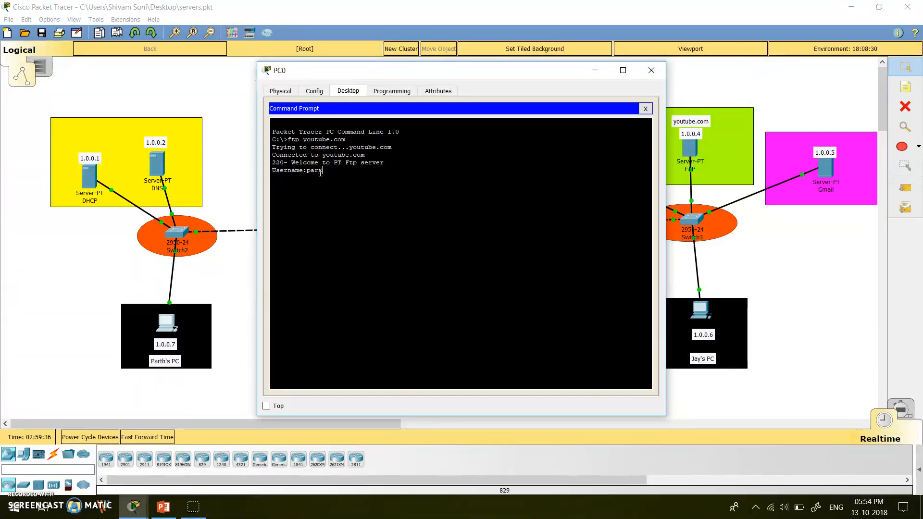
pyautogui.press('Return')
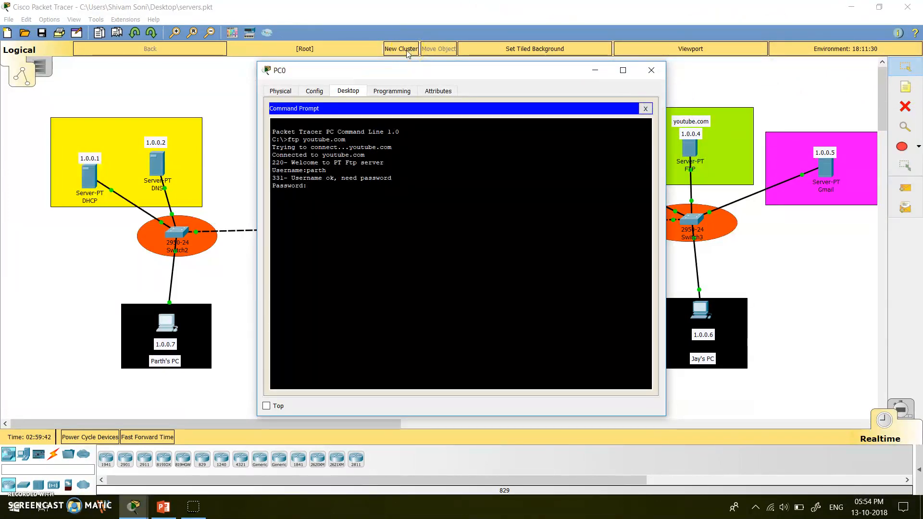
pyautogui.press('Return')
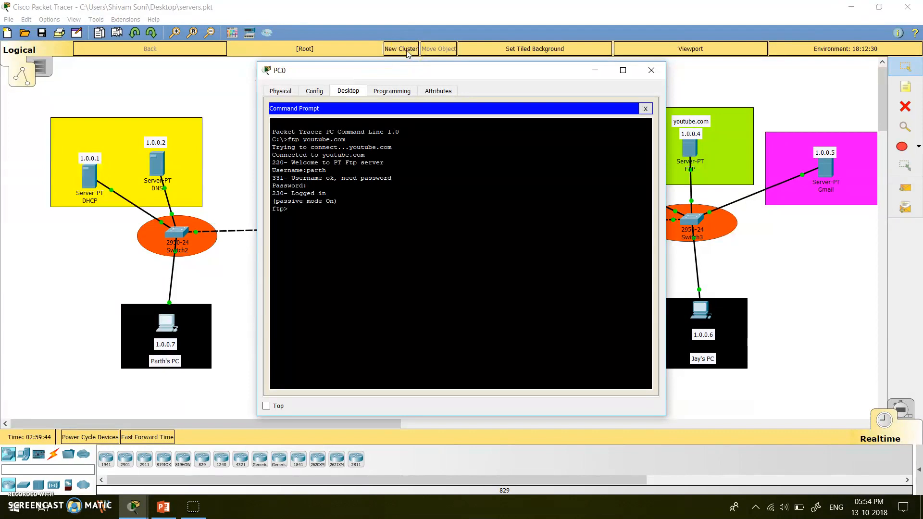
# List the FTP server's directory with dir and review the files in the listing
pyautogui.click(501, 61)
pyautogui.click(327, 213)
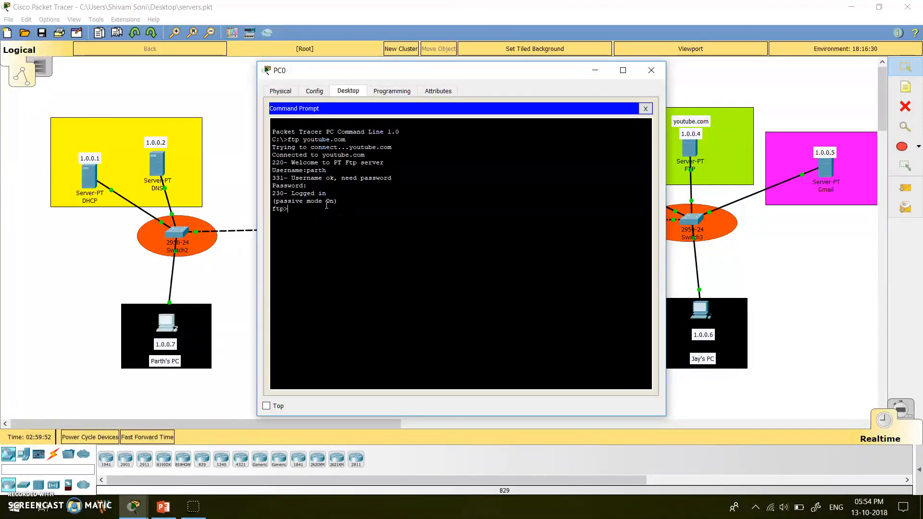
pyautogui.write('dir')
pyautogui.press('Return')
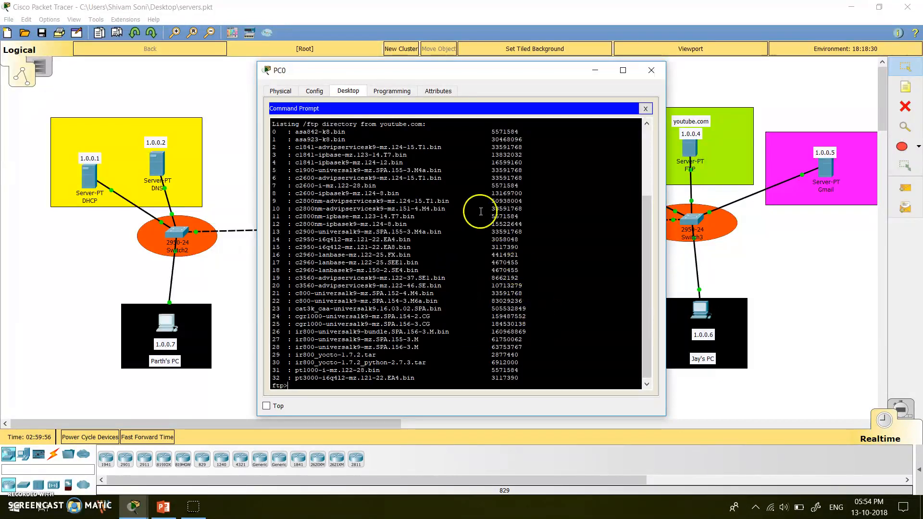
pyautogui.scroll(3, 480, 211)
pyautogui.scroll(-3, 427, 251)
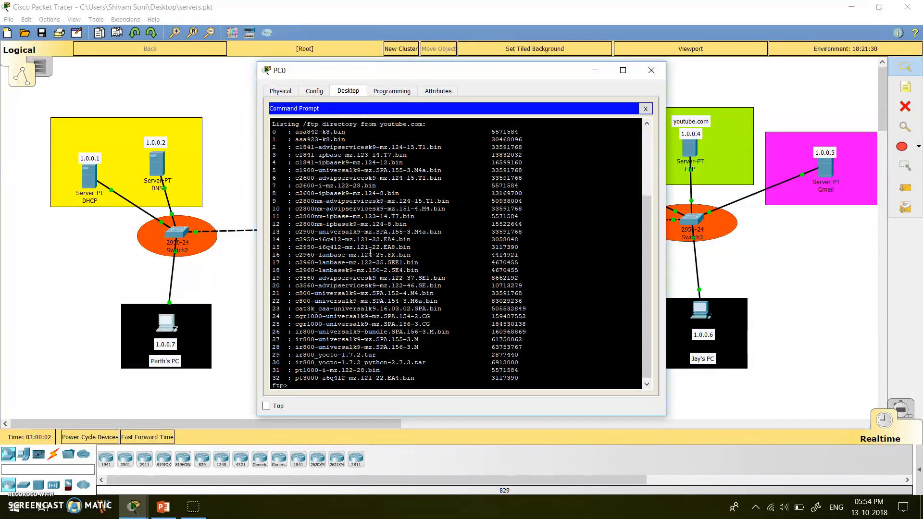
pyautogui.moveTo(360, 194); pyautogui.dragTo(479, 293)
pyautogui.scroll(3, 402, 320)
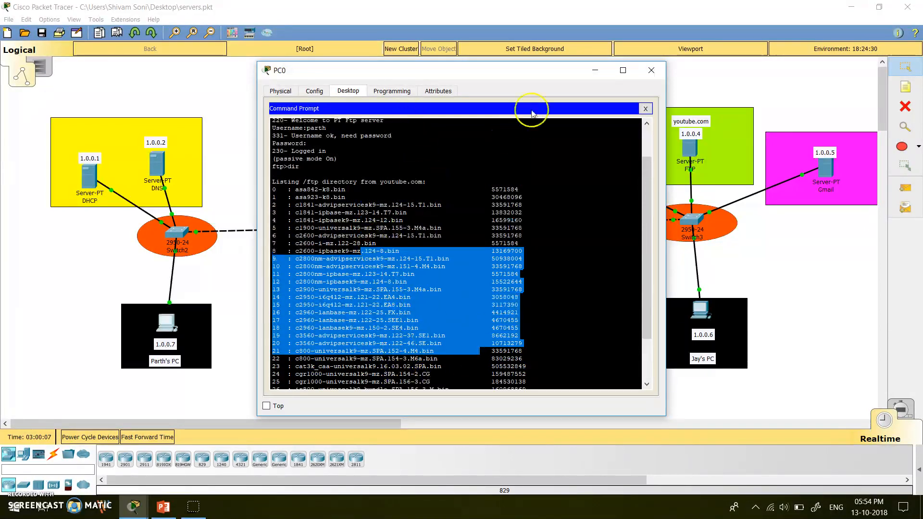
pyautogui.click(653, 71)
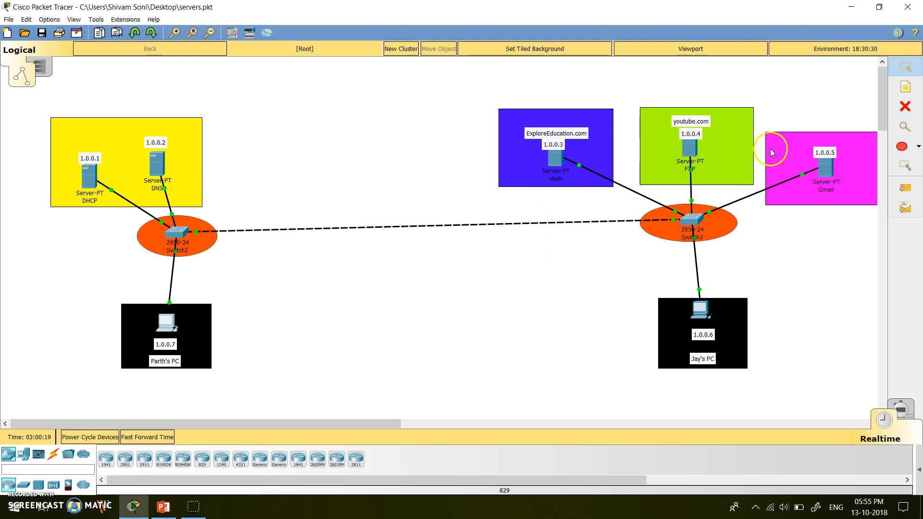
# Inspect the Gmail server's email service, including its SMTP and POP3 settings, domain name and both user accounts
pyautogui.click(826, 168)
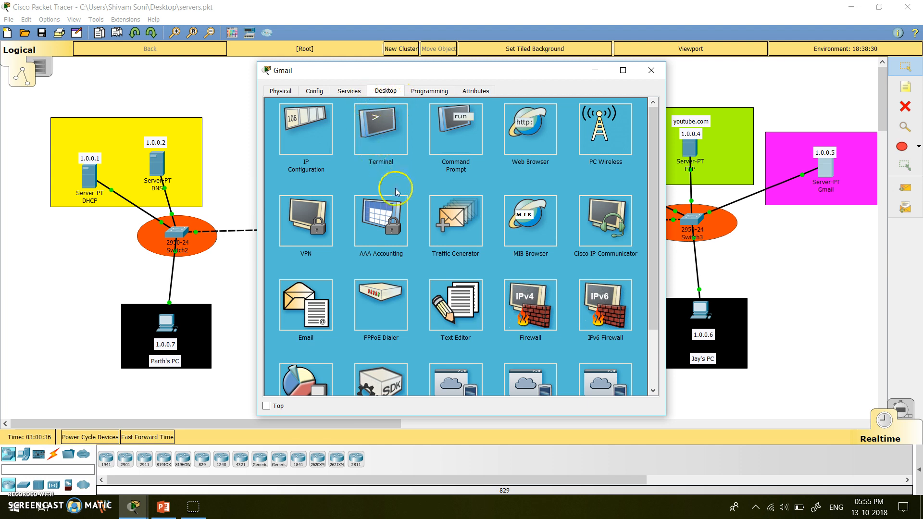
pyautogui.click(329, 310)
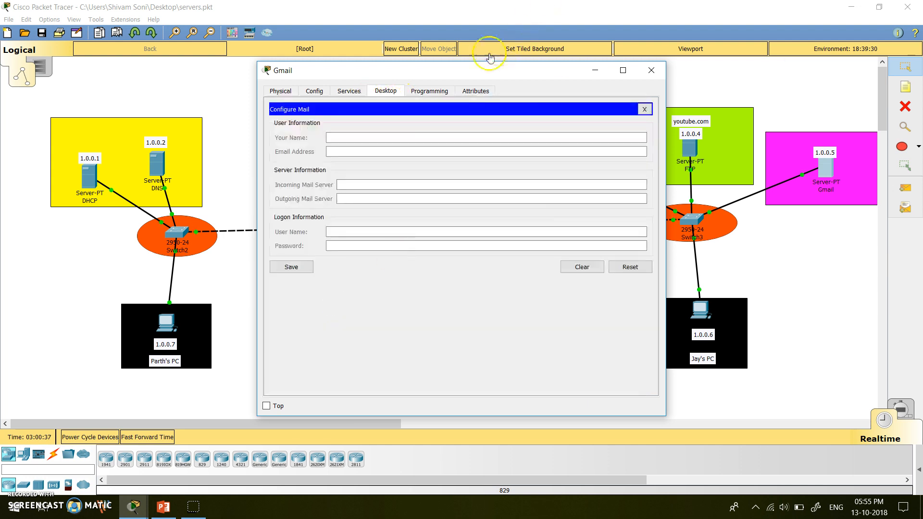
pyautogui.click(335, 91)
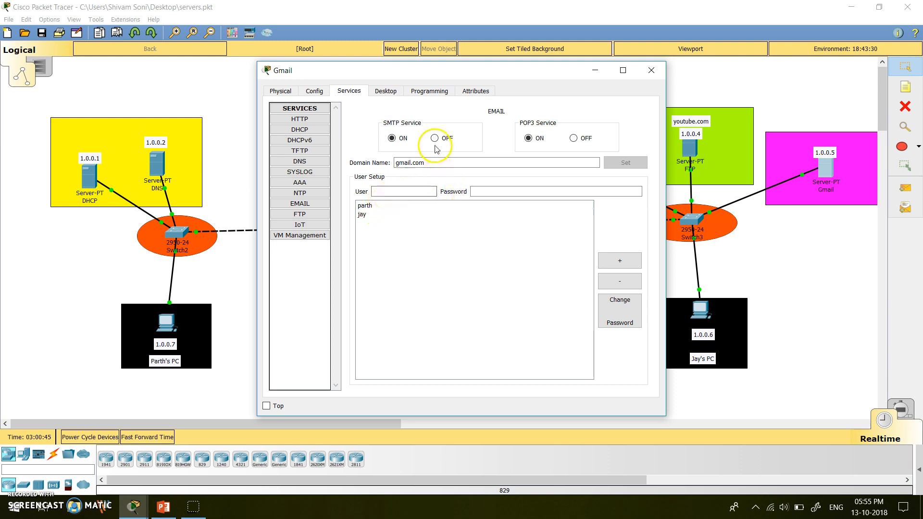
pyautogui.click(371, 206)
pyautogui.click(370, 216)
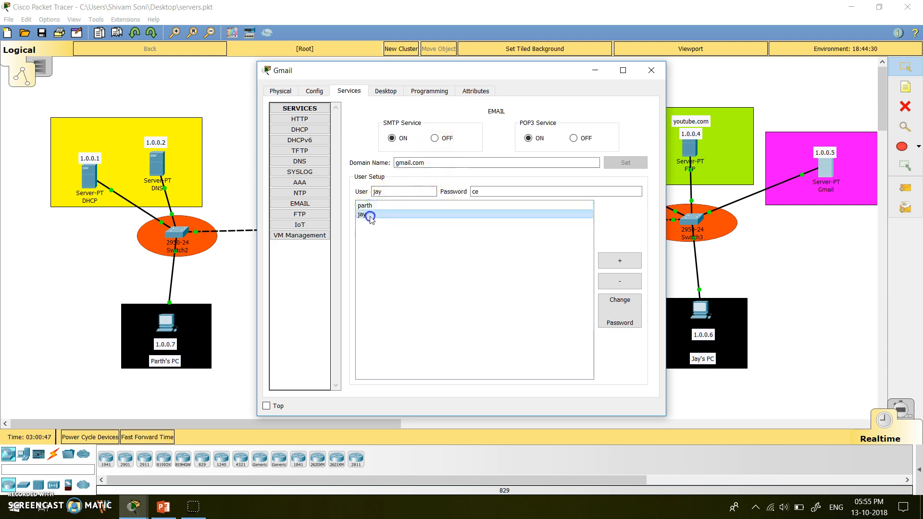
pyautogui.click(418, 206)
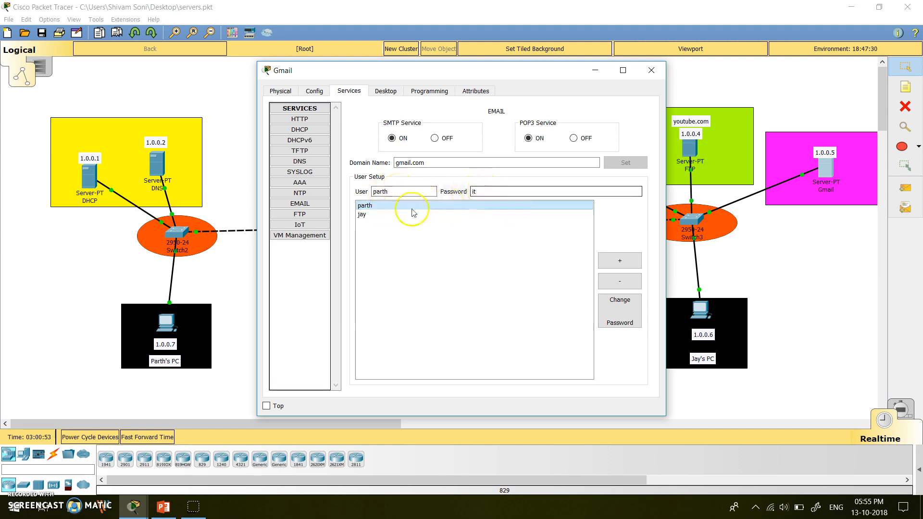
pyautogui.click(381, 215)
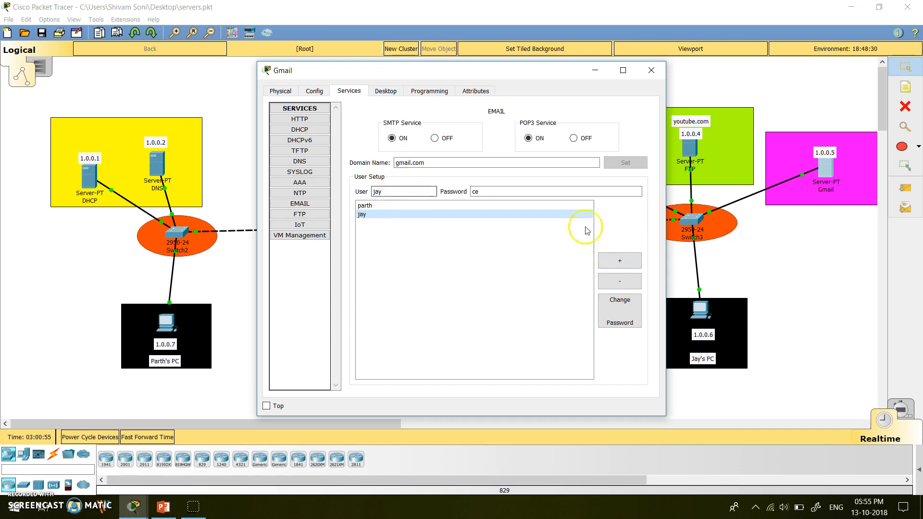
pyautogui.click(427, 206)
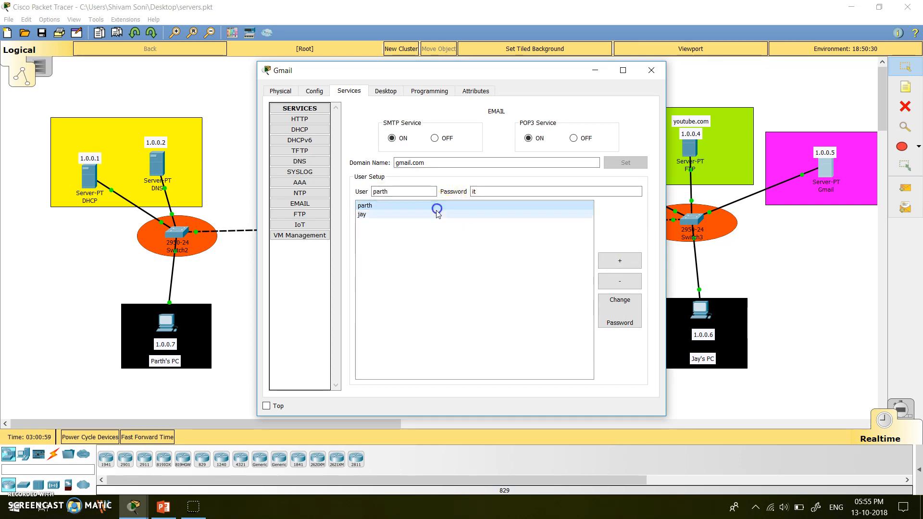
pyautogui.click(433, 215)
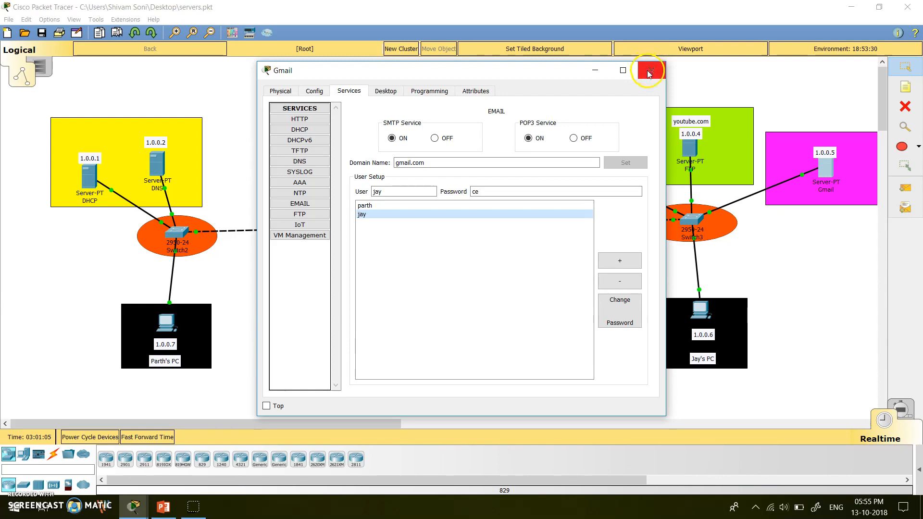
pyautogui.click(361, 205)
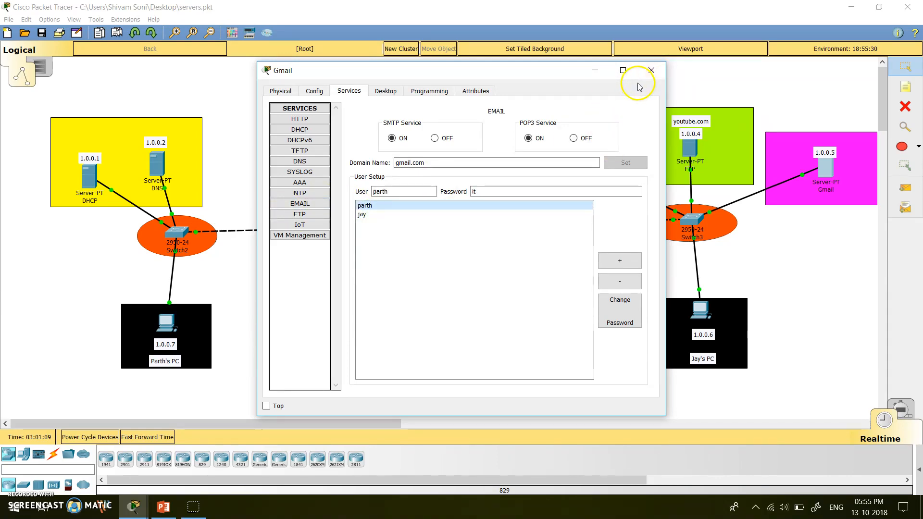
pyautogui.click(651, 70)
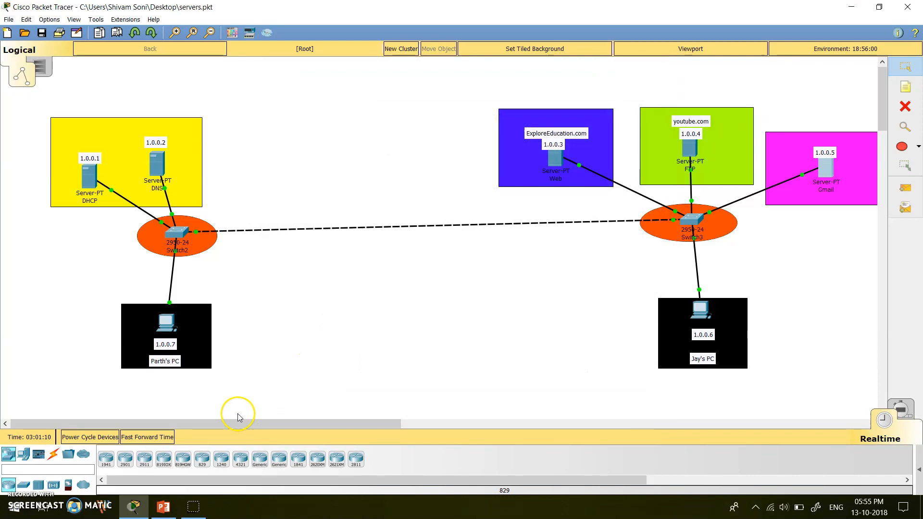
# Compose a new email on the 1.0.0.7 PC and enter the e-mail address of the 1.0.0.6 PC's user as recipient
pyautogui.click(169, 330)
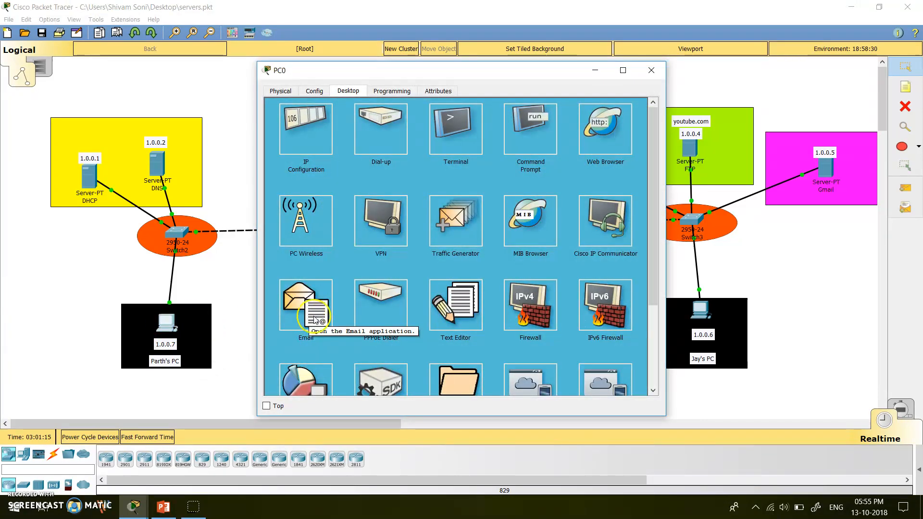
pyautogui.click(316, 319)
pyautogui.click(313, 139)
pyautogui.click(355, 126)
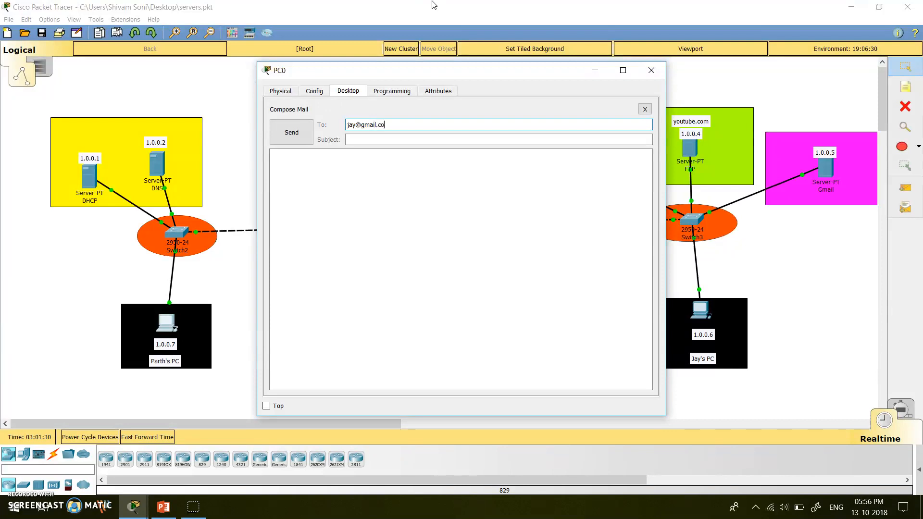
pyautogui.press('Tab')
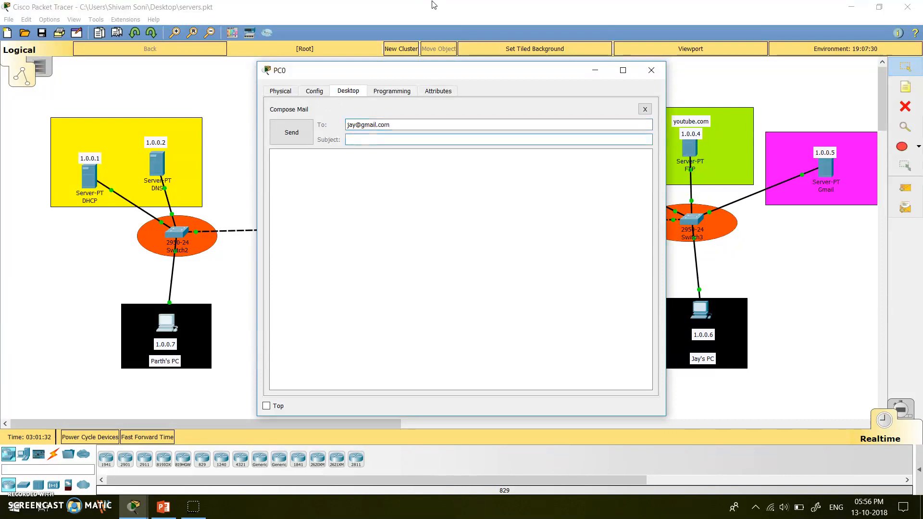
# Give the email the subject "hello" and the body "how are you", and send it
pyautogui.write('h')
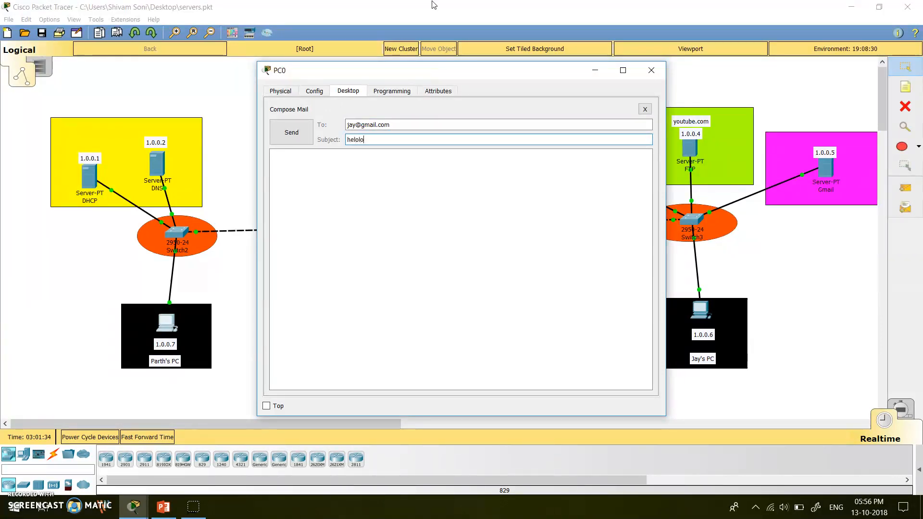
pyautogui.write('elolo')
pyautogui.press('BackSpace')
pyautogui.write('lo')
pyautogui.click(373, 170)
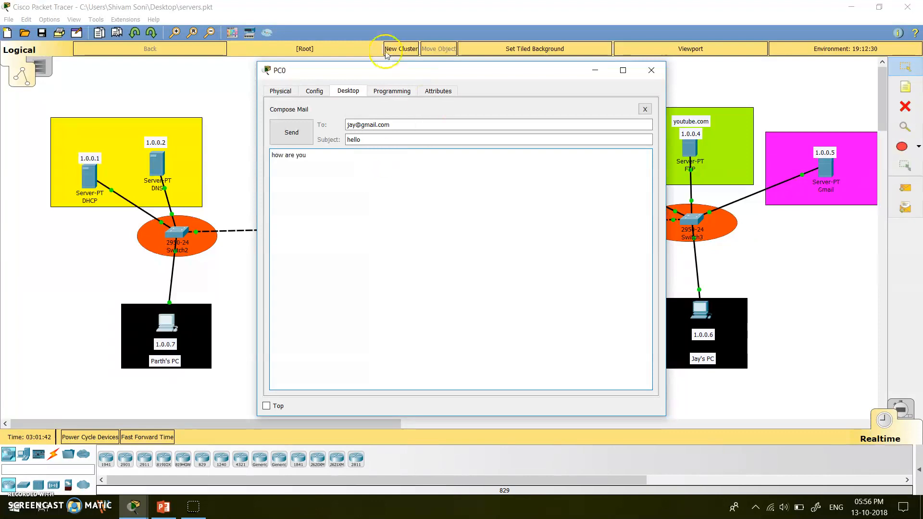
pyautogui.click(298, 137)
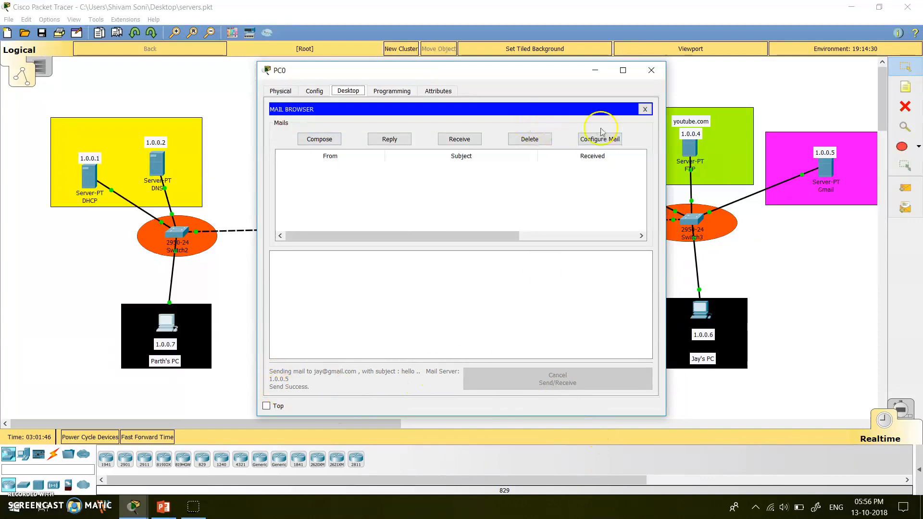
pyautogui.click(651, 71)
# Receive the mail on the 1.0.0.6 PC and open the "hello" message
pyautogui.click(698, 312)
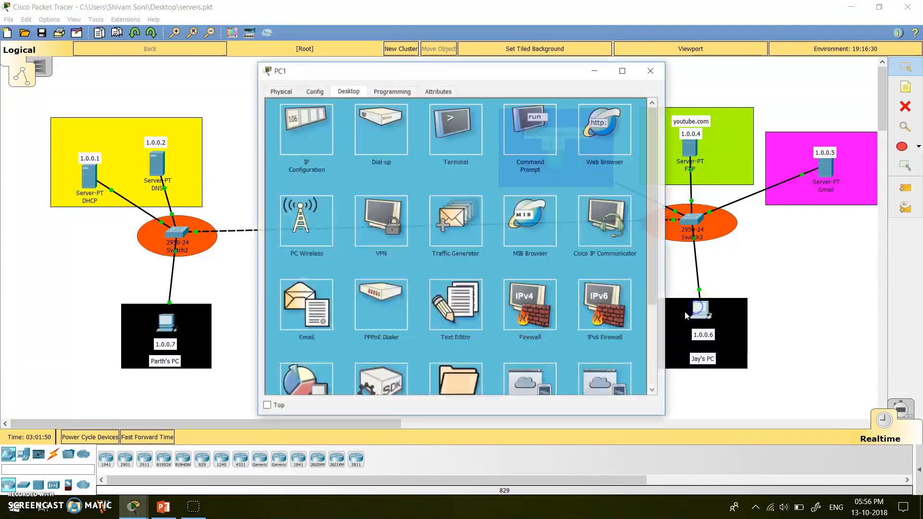
pyautogui.click(314, 331)
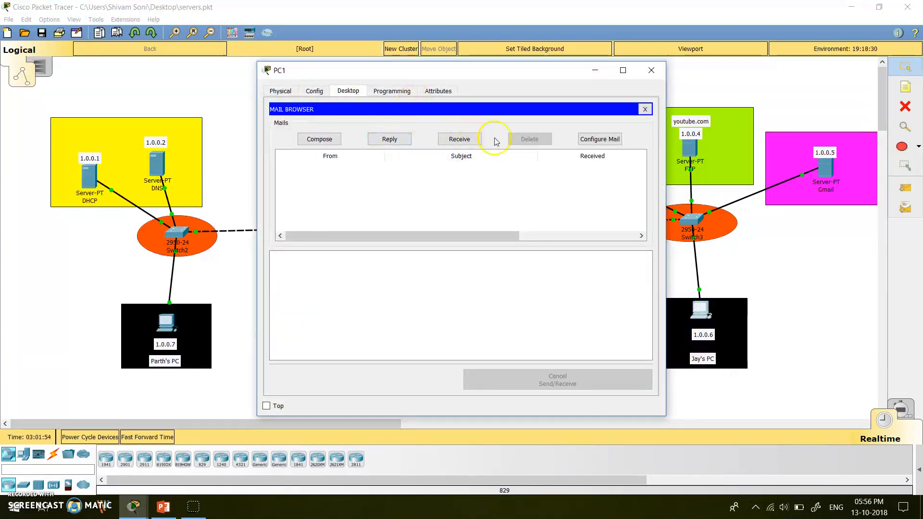
pyautogui.click(463, 139)
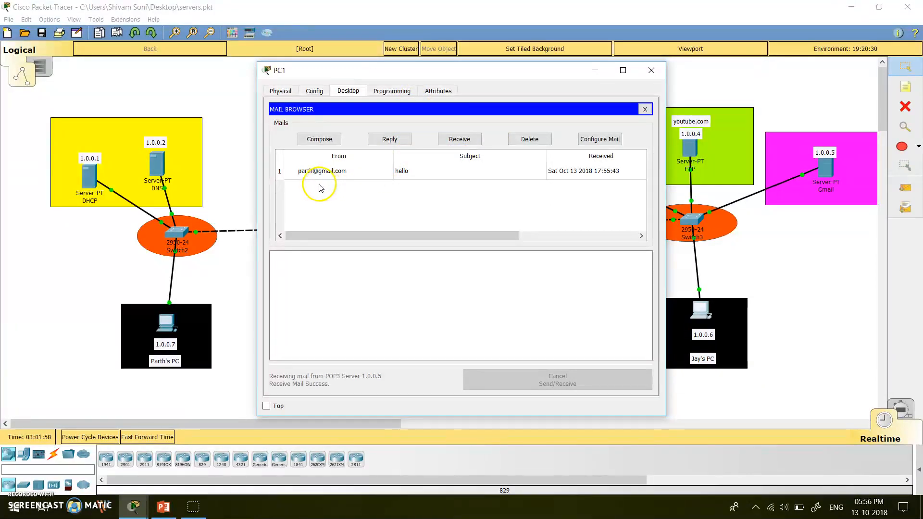
pyautogui.click(417, 176)
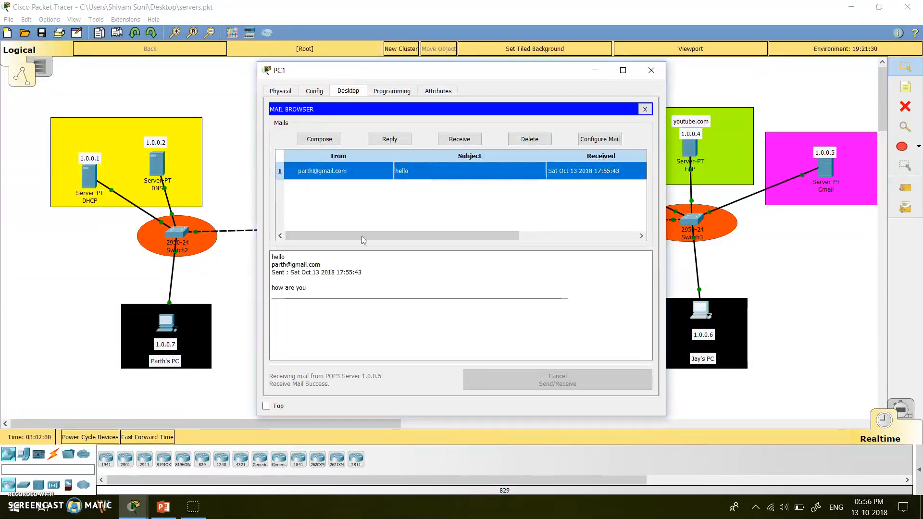
# Read the body of the received "hello" message on the 1.0.0.6 PC and close that PC's window
pyautogui.click(302, 290)
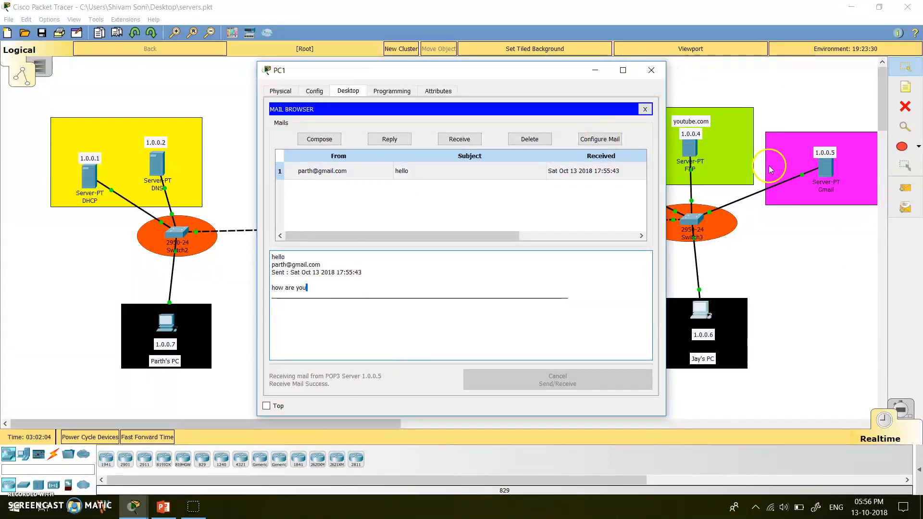
pyautogui.click(652, 72)
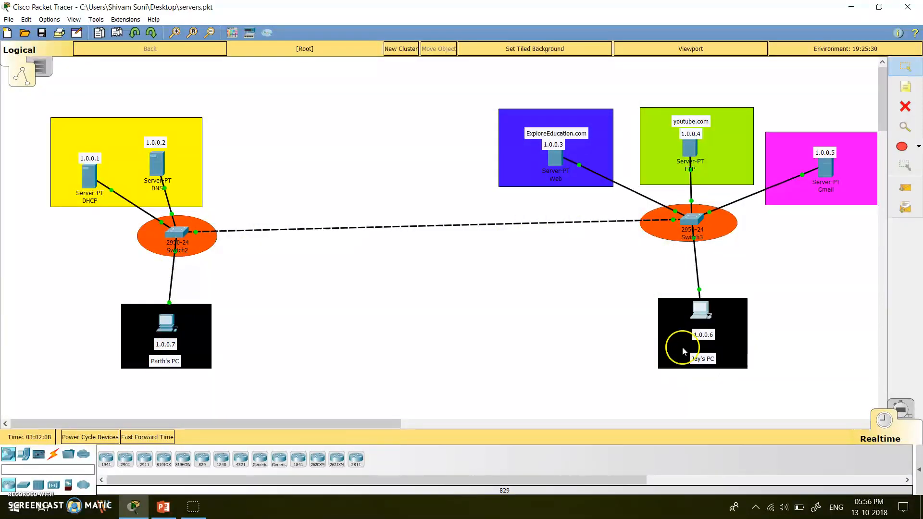
# Review the Gmail server's email service with its domain name and user setup again, and close the server's window
pyautogui.click(830, 179)
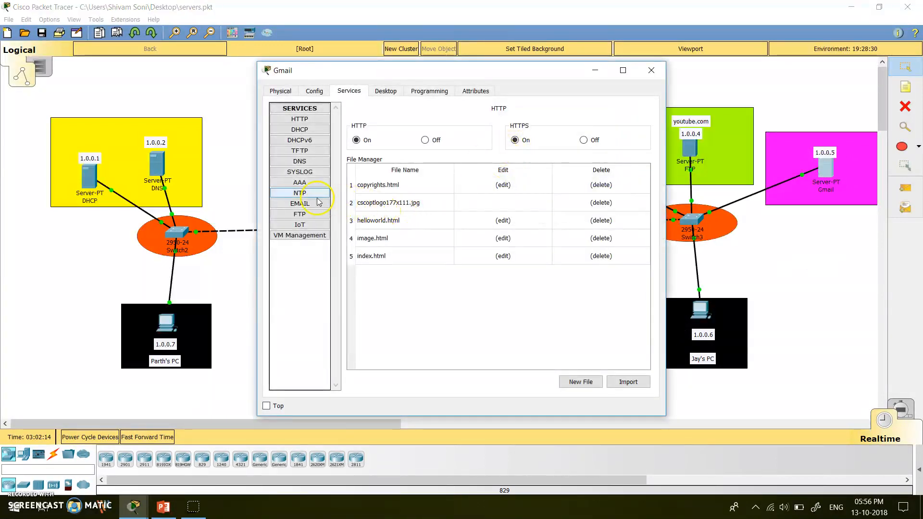
pyautogui.click(311, 202)
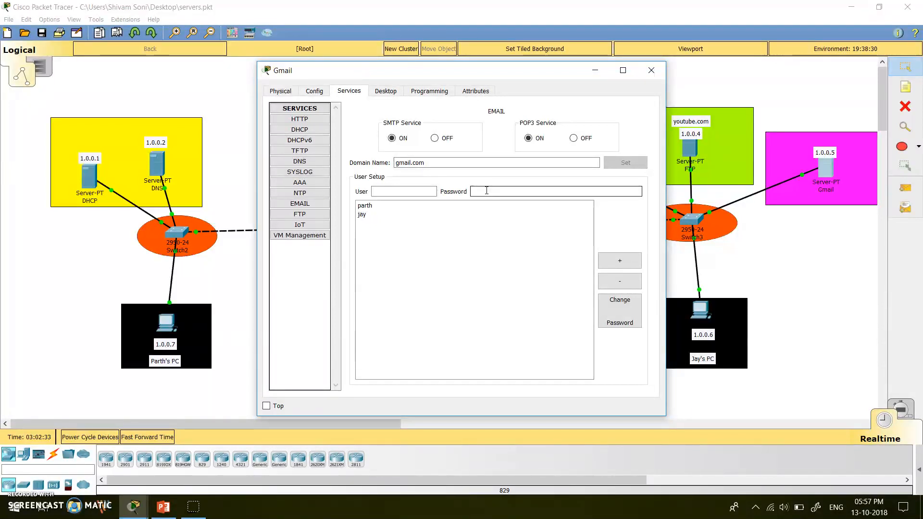
pyautogui.click(652, 70)
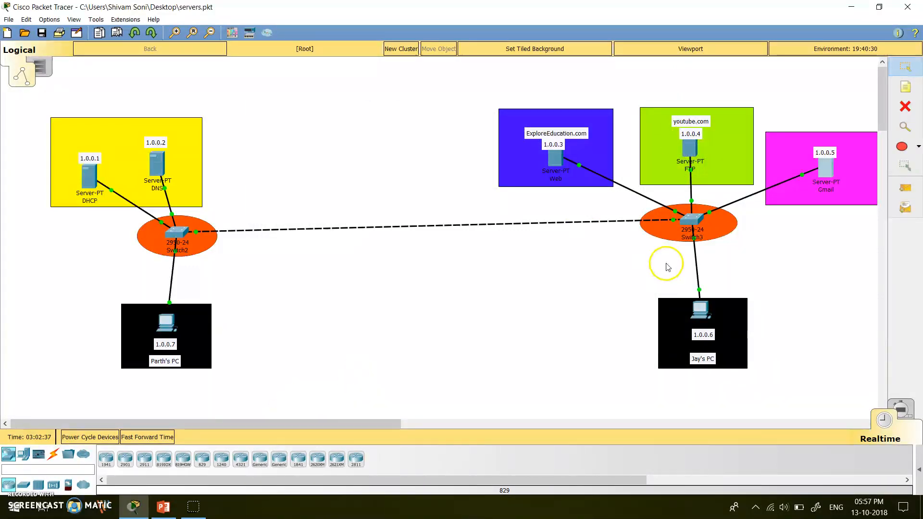
# Switch to the PowerPoint presentation PPT.pptx to view the Advantage slide
pyautogui.click(166, 510)
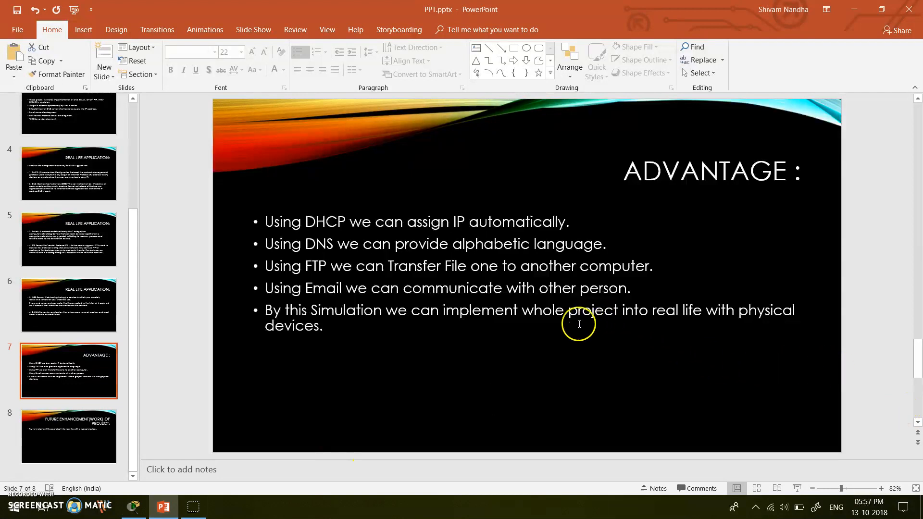